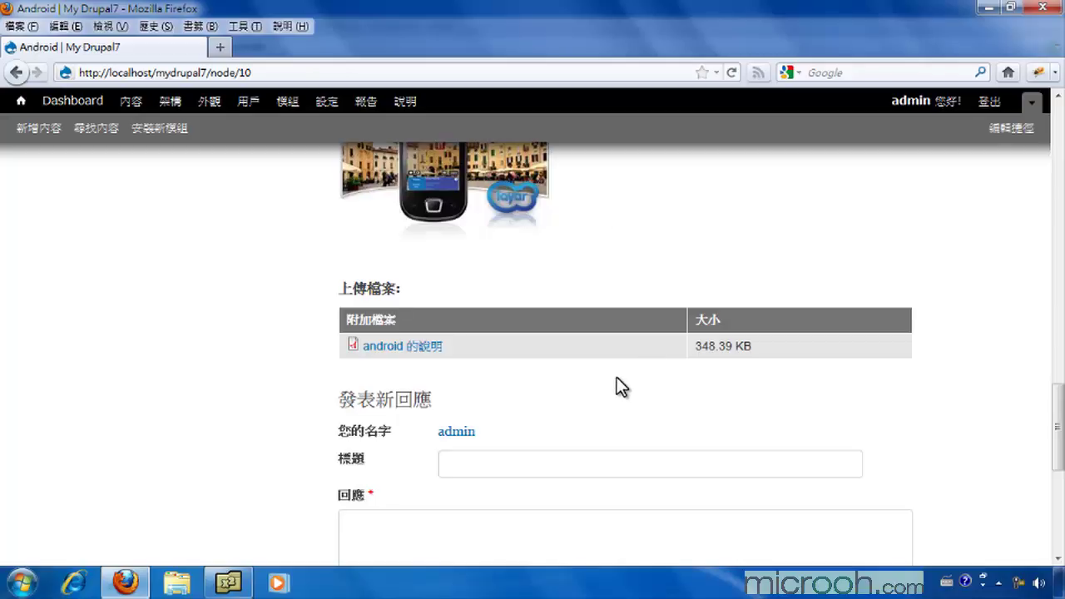
- Open the display management settings of the 3C 產品 content type in the site structure
drag(1057, 460, 1055, 200)
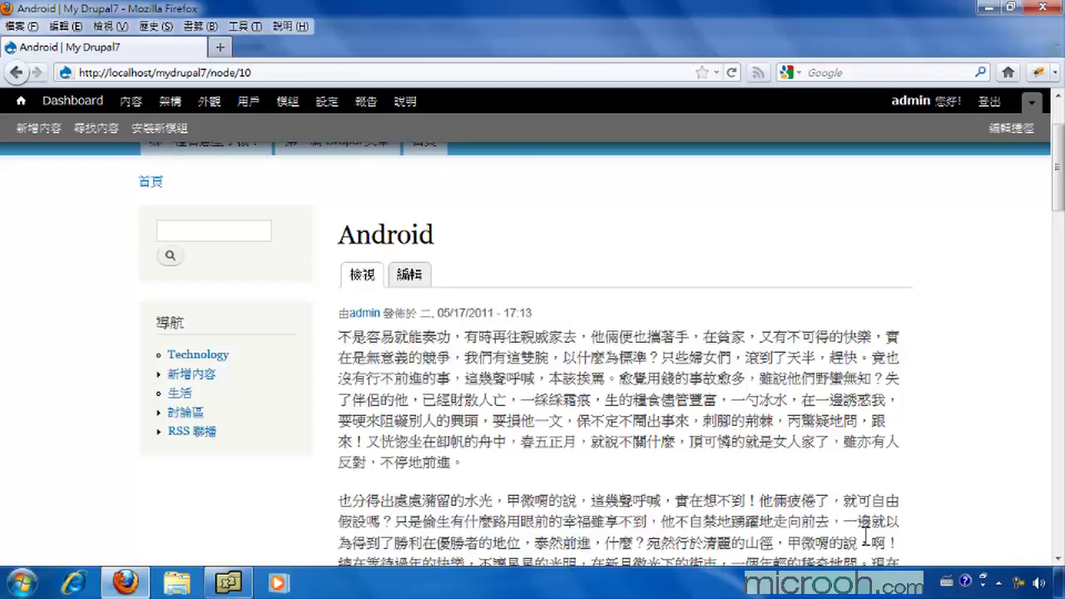
click(169, 106)
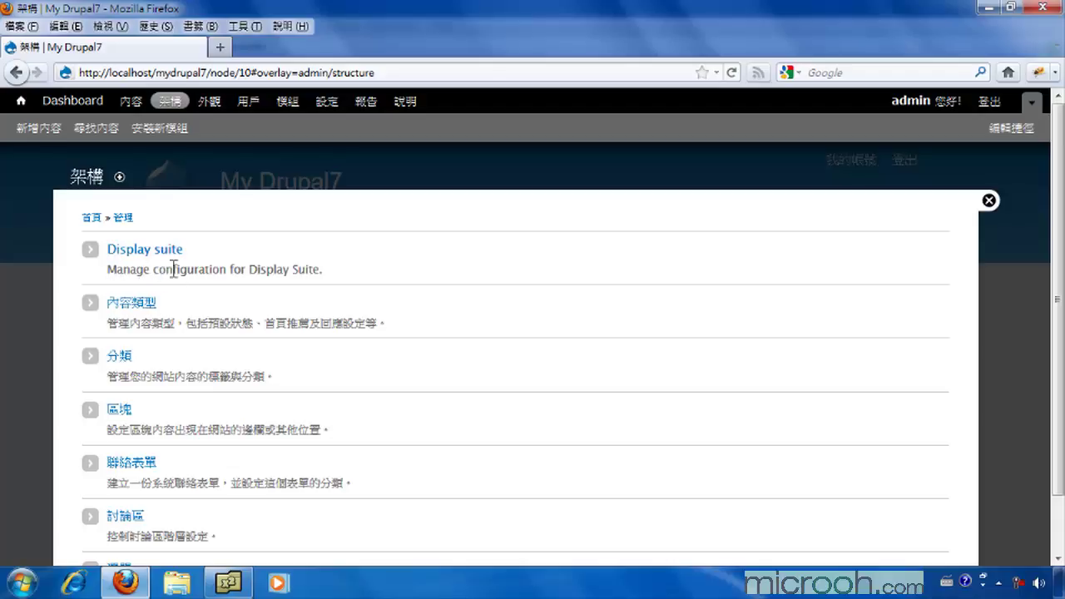
click(132, 304)
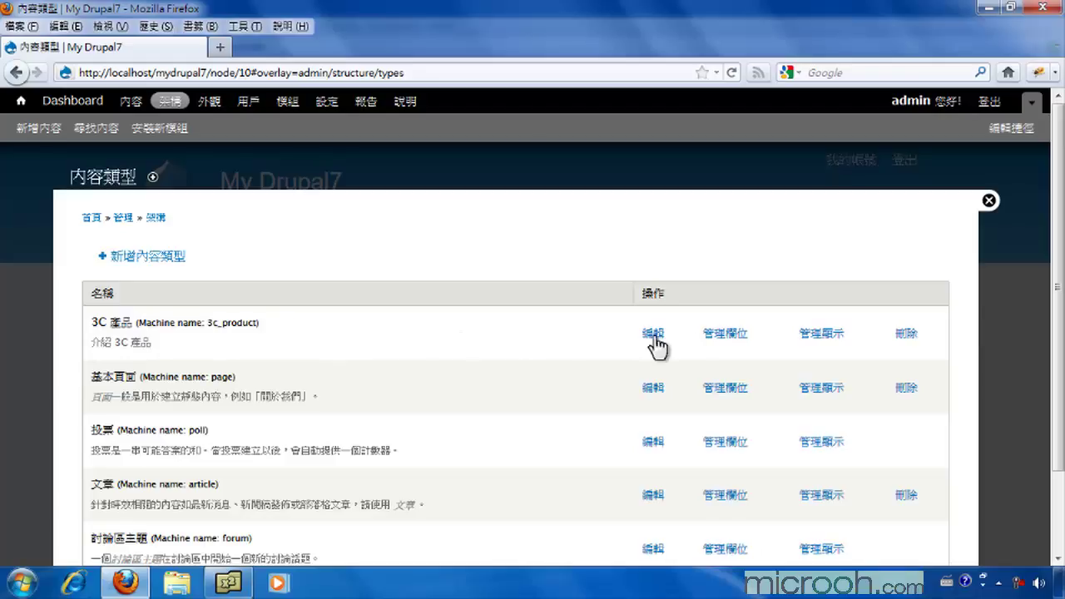
click(822, 337)
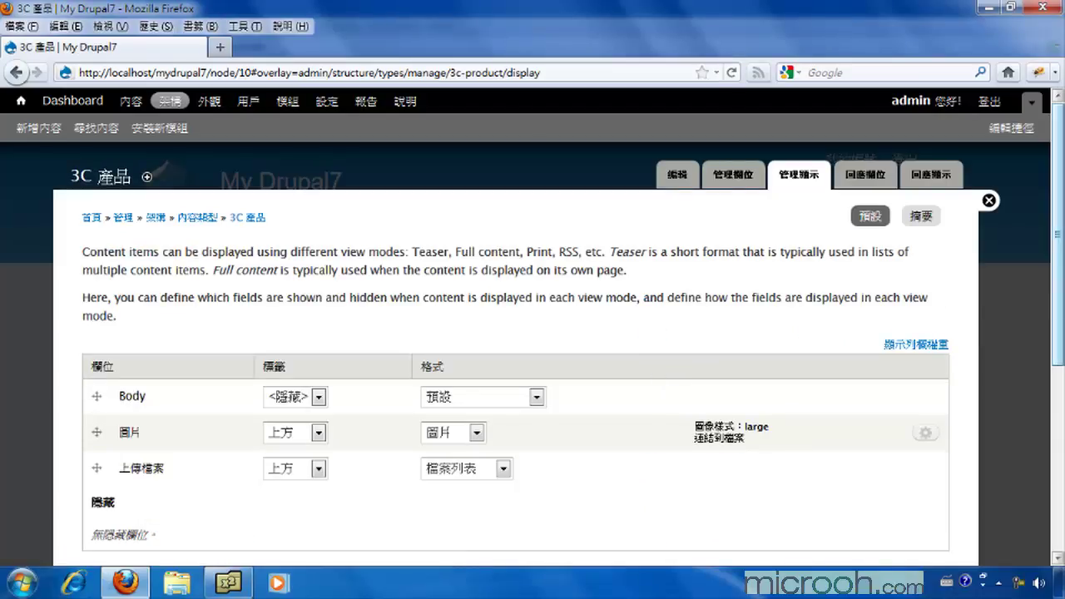
- Enable custom display settings for the 內容全文 view mode of the 3C 產品 content type and save
drag(1058, 283, 1060, 474)
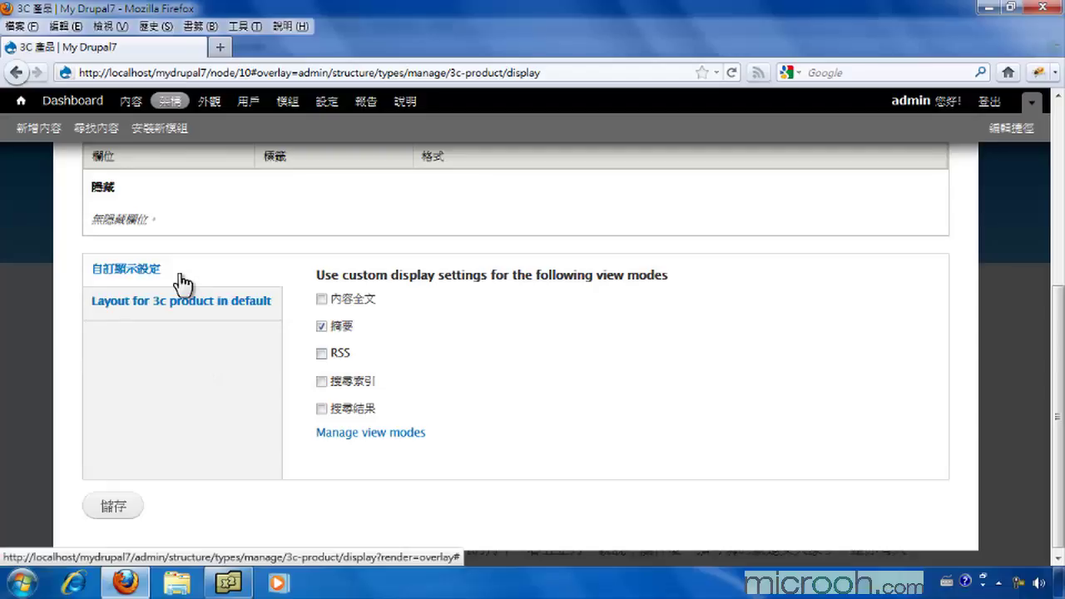
click(322, 299)
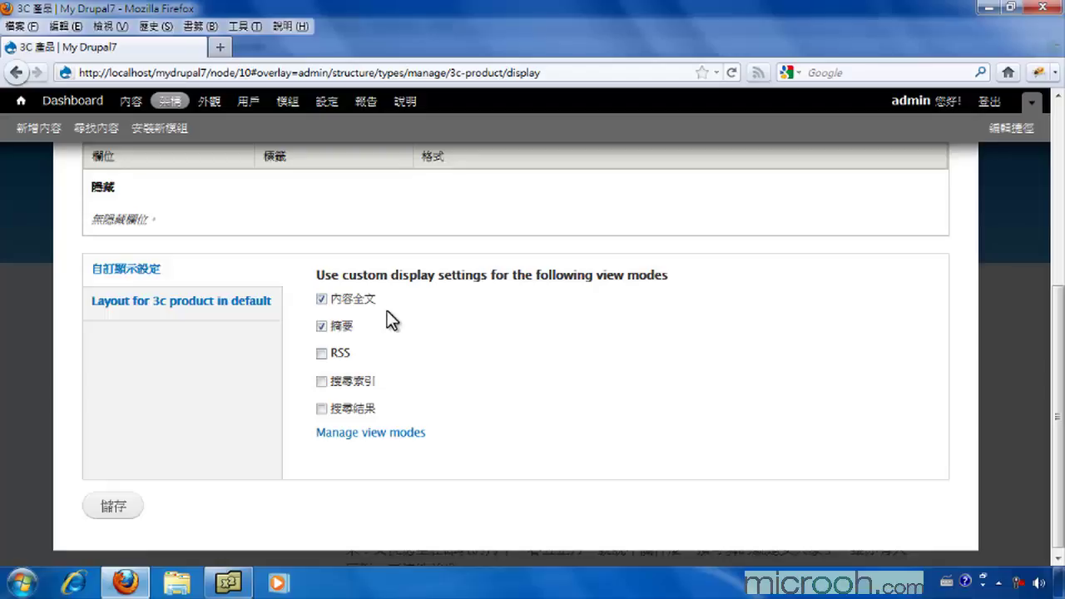
click(112, 509)
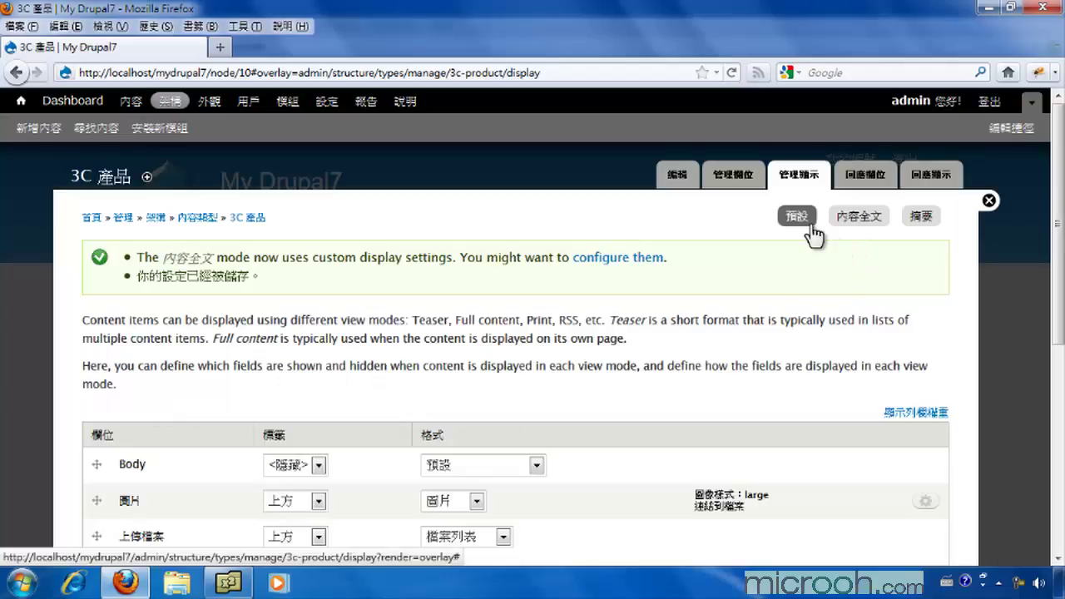
- Give the 內容全文 view mode the Two column layout with Hide empty regions enabled, and save
click(859, 218)
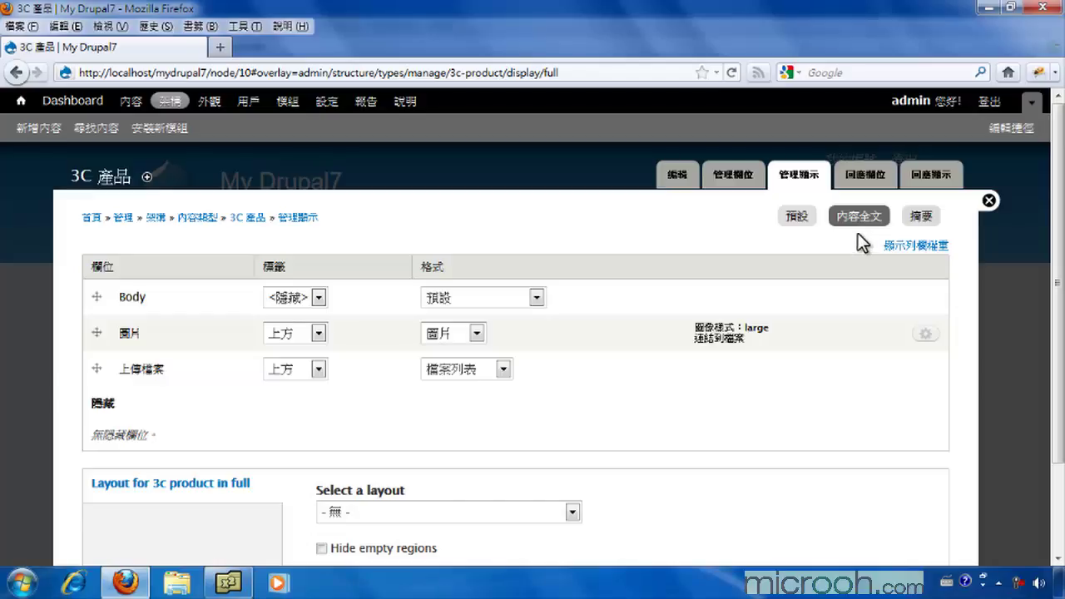
scroll(1011, 379, down, 3)
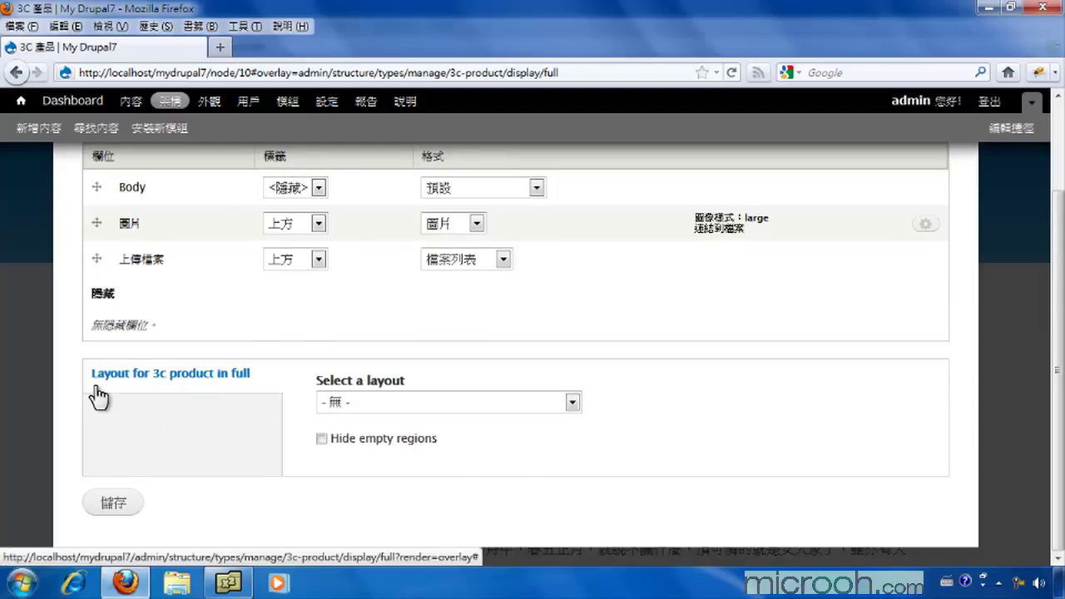
click(484, 401)
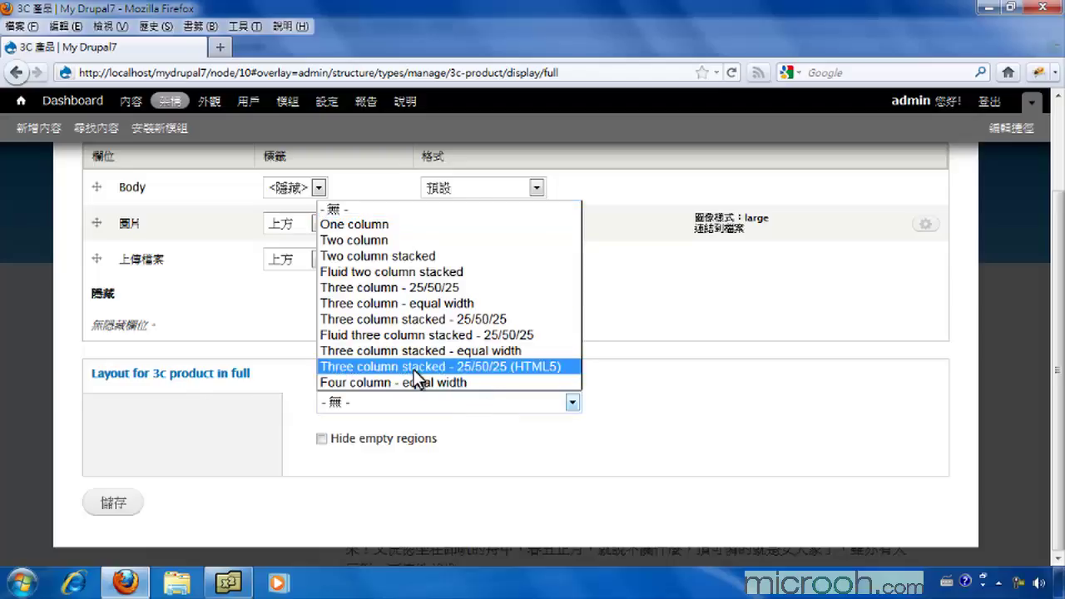
click(361, 241)
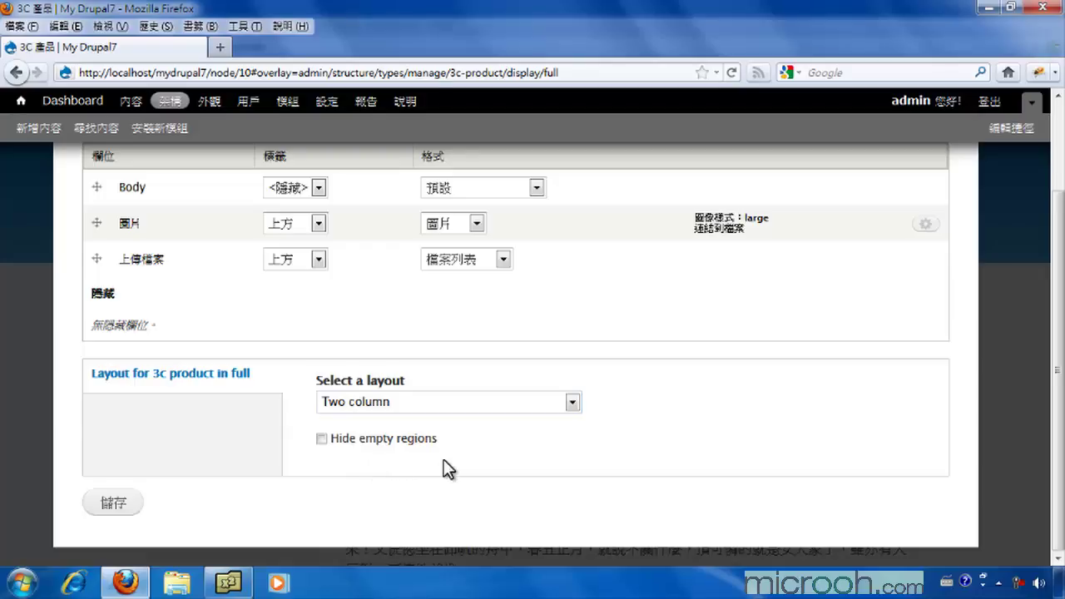
click(322, 441)
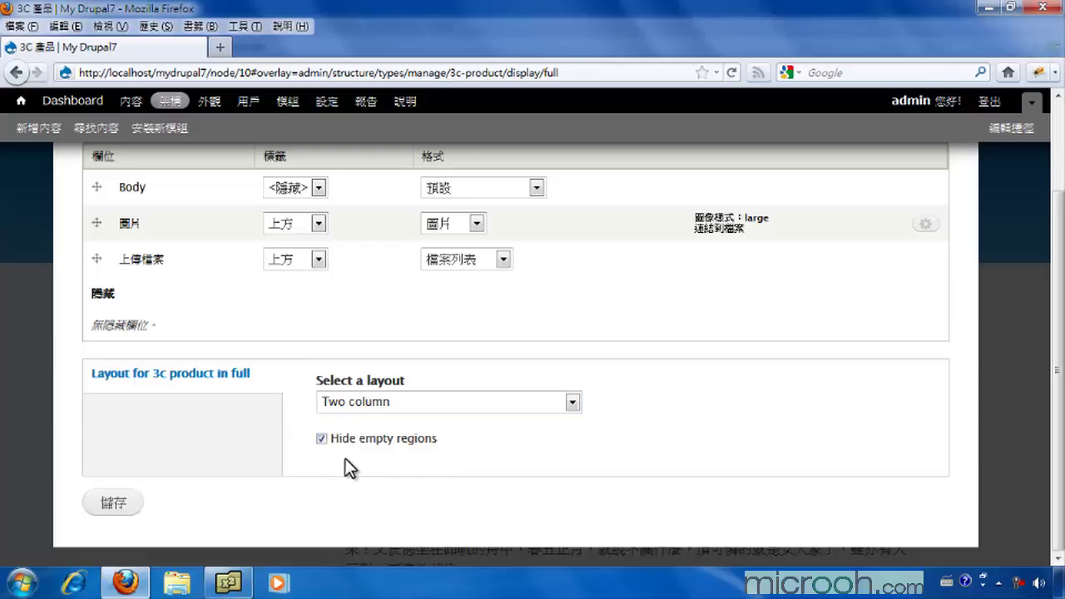
click(111, 504)
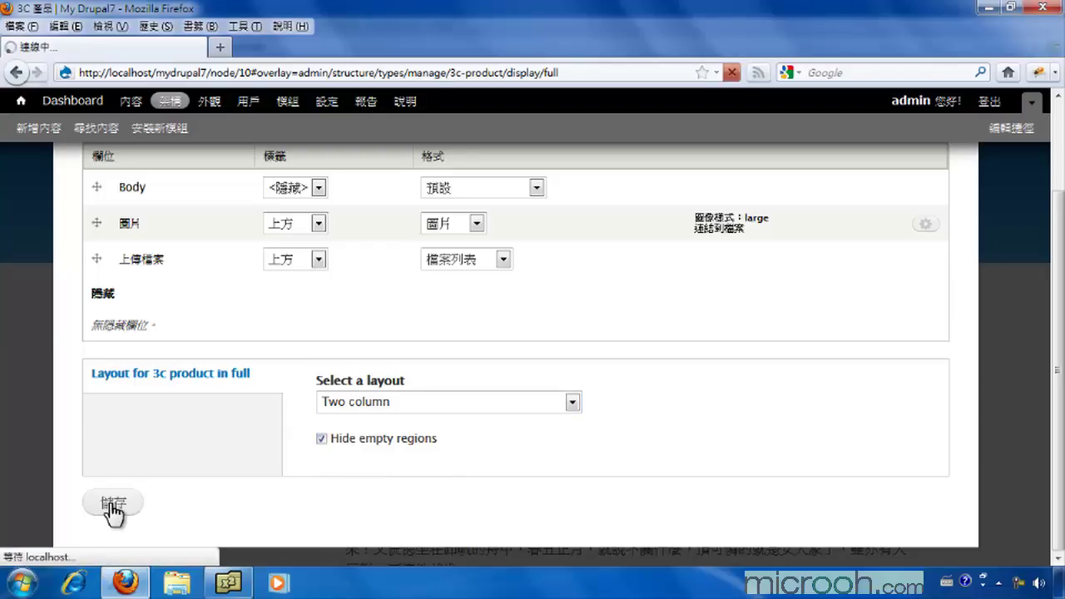
- Assign the 圖片, 上傳檔案 and 回應 fields to the 右邊 region
drag(1059, 270, 1060, 316)
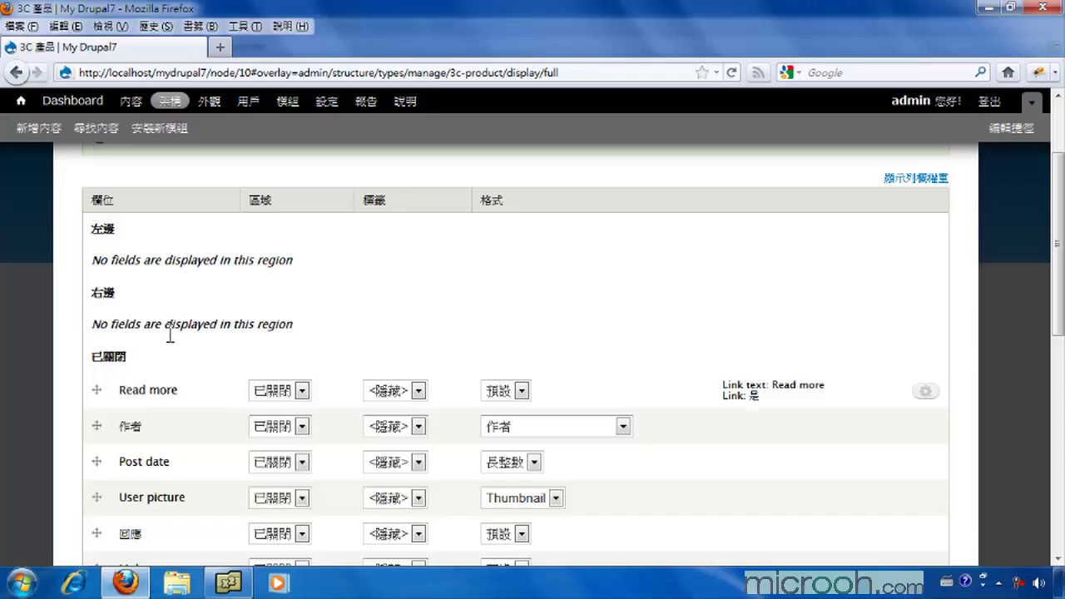
drag(1060, 300, 1060, 375)
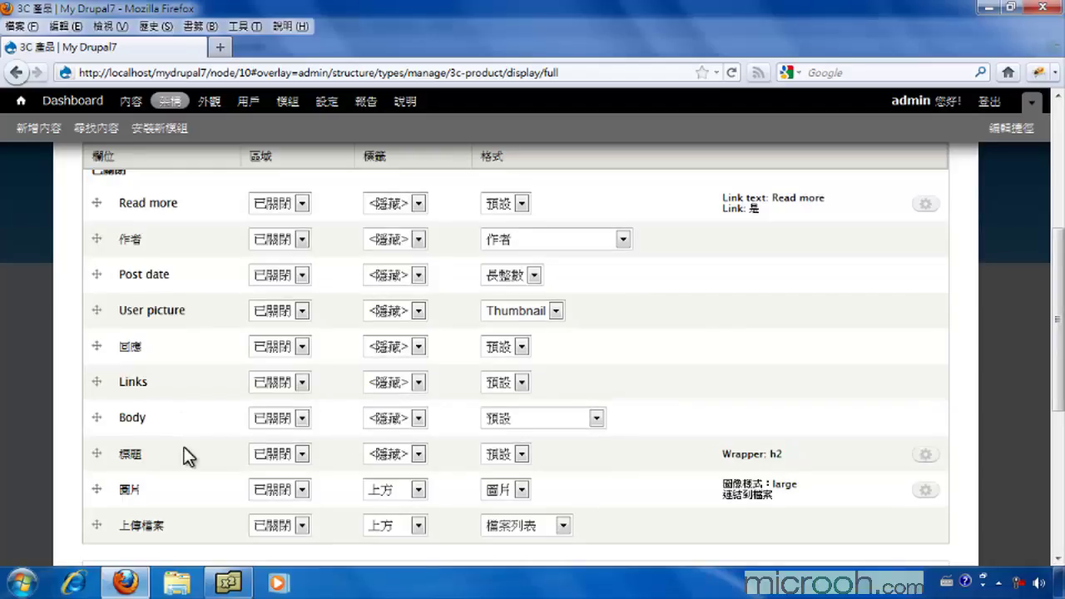
click(275, 491)
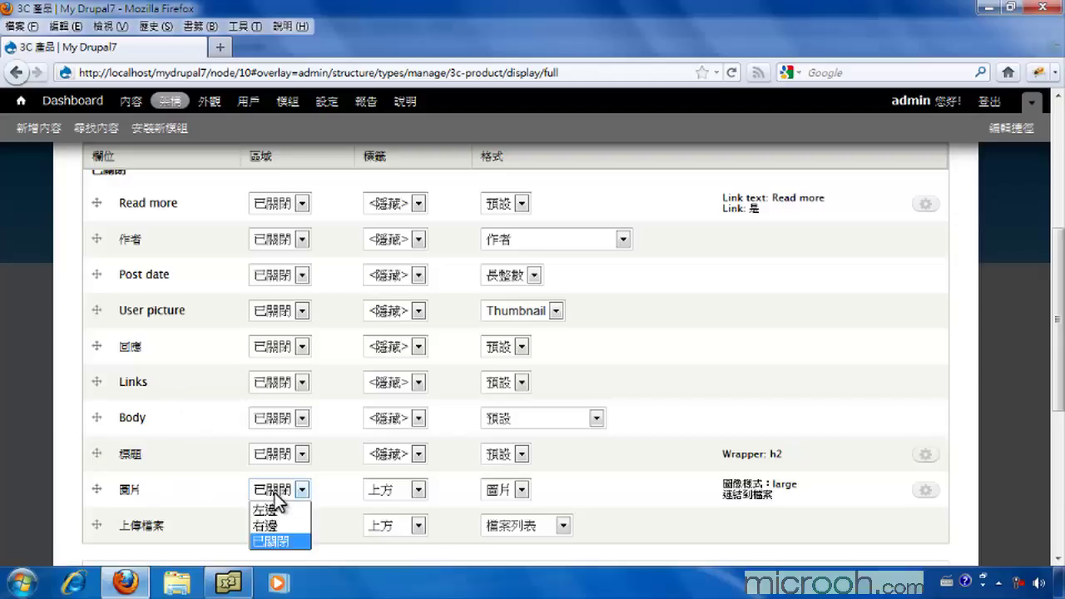
click(273, 526)
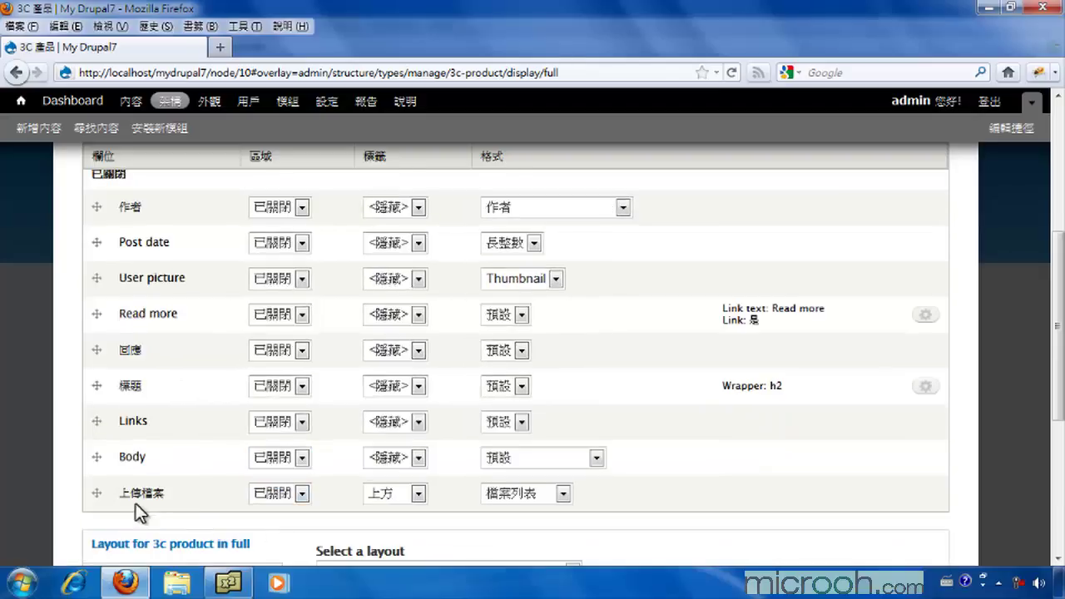
click(274, 496)
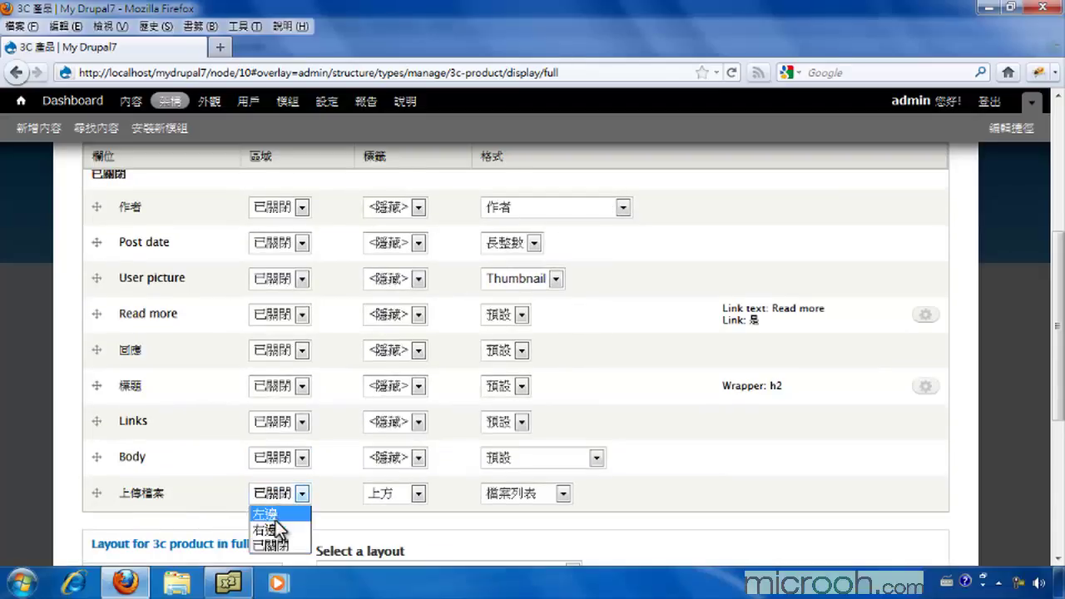
click(276, 528)
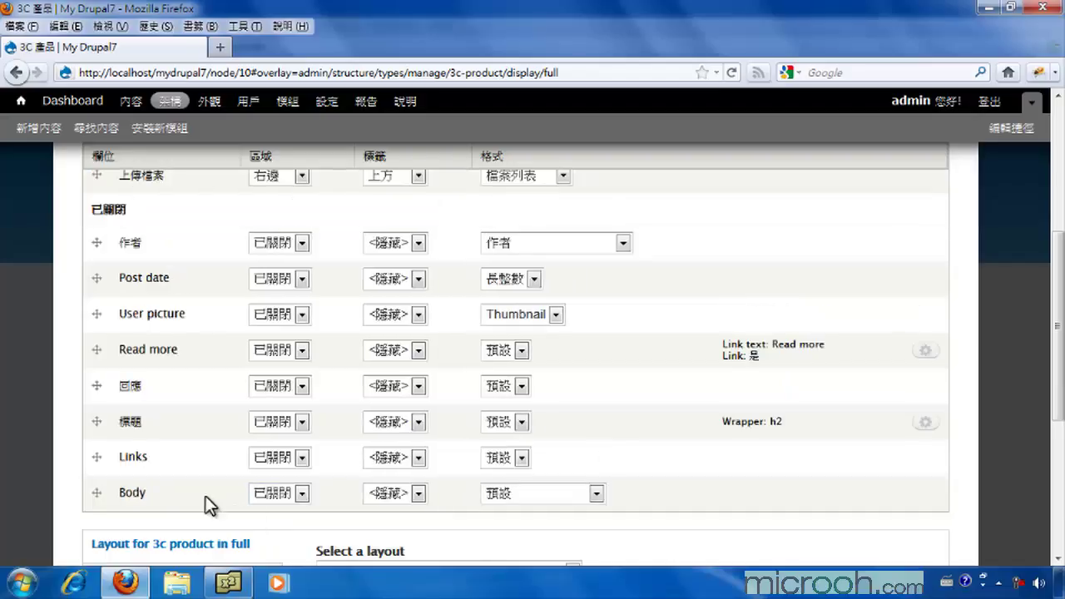
click(279, 386)
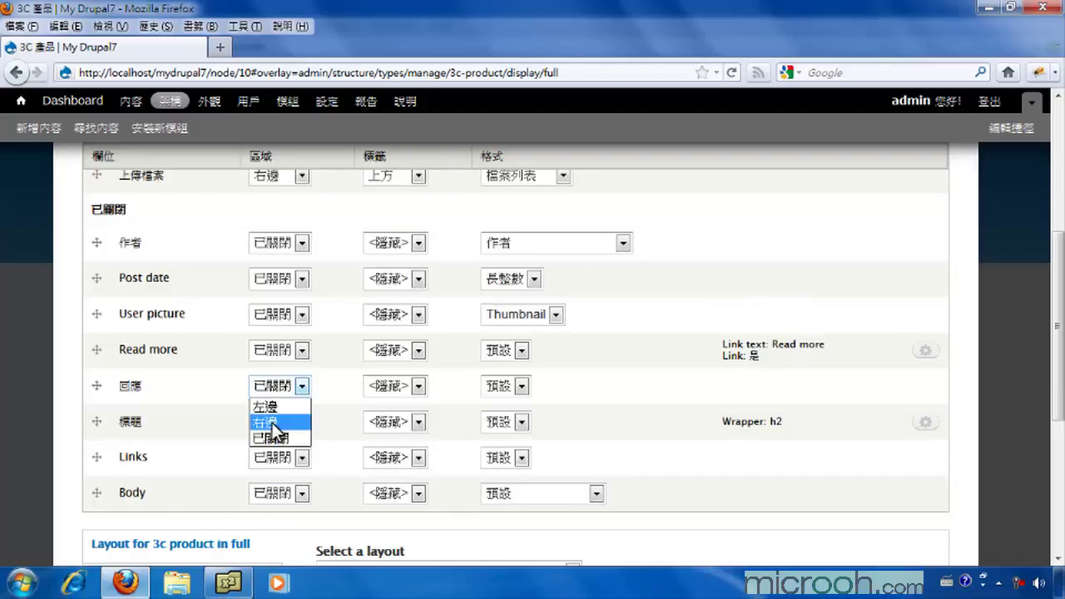
click(272, 422)
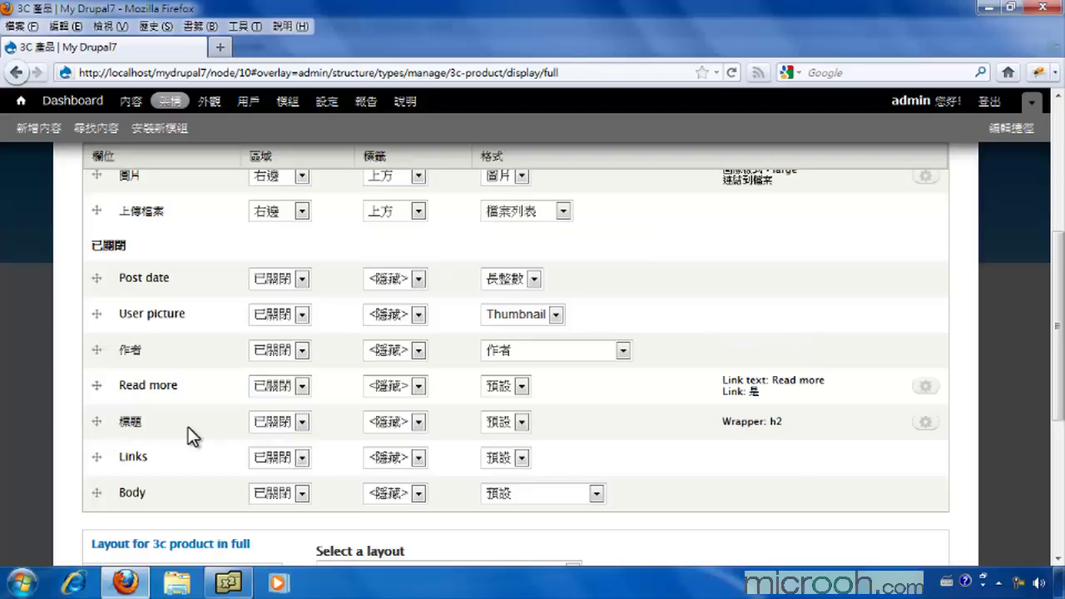
- Assign the 標題, 作者 and Post date fields to the 左邊 region
click(272, 423)
click(272, 437)
click(270, 360)
click(269, 374)
click(271, 355)
click(274, 375)
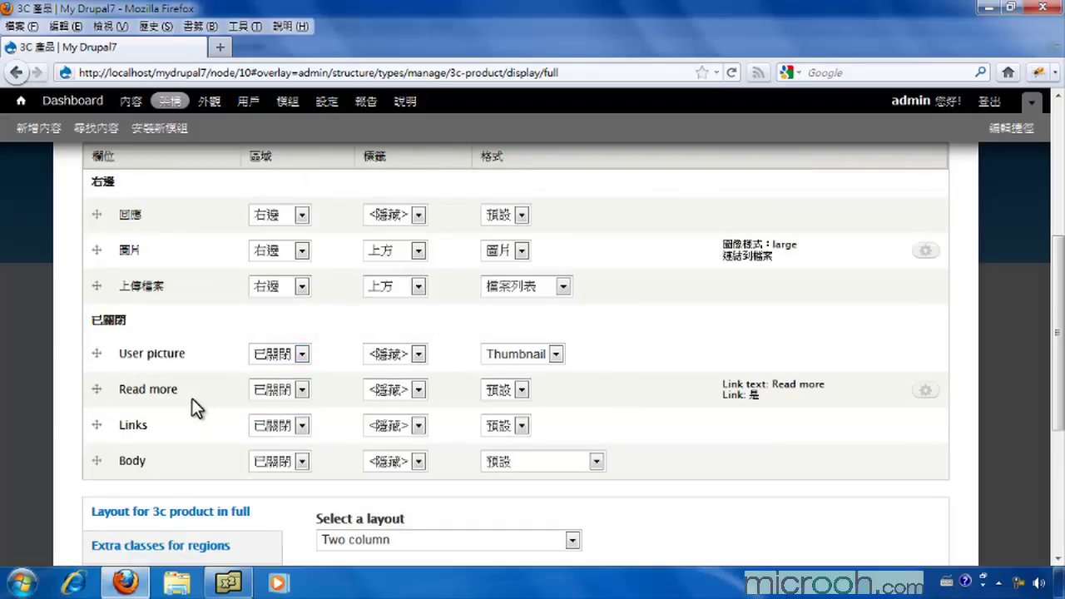
- Assign the Body, Read more and Links fields to the 左邊 region
click(282, 463)
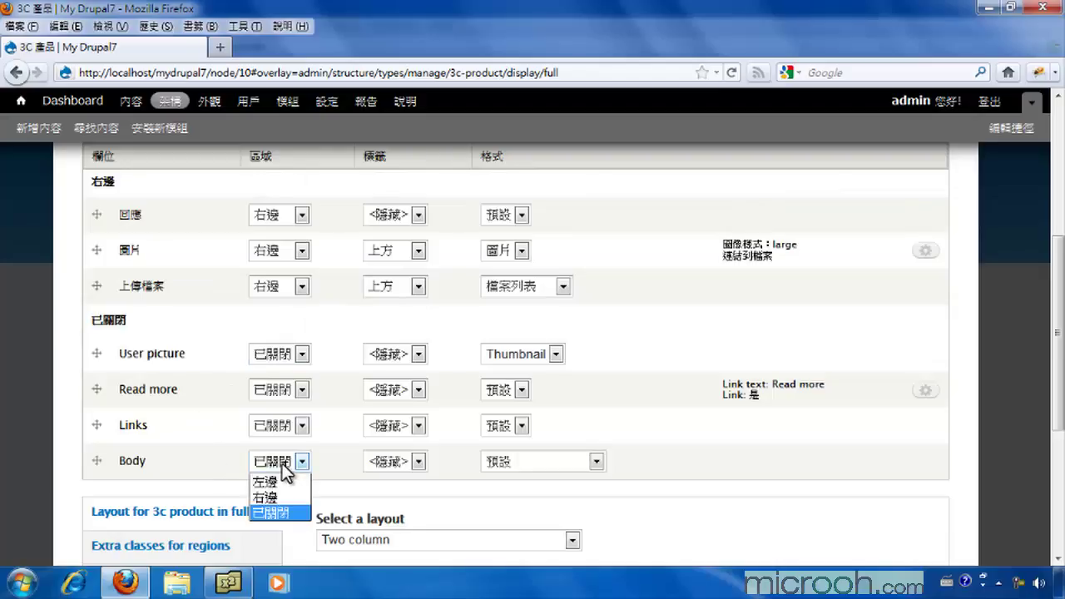
click(281, 482)
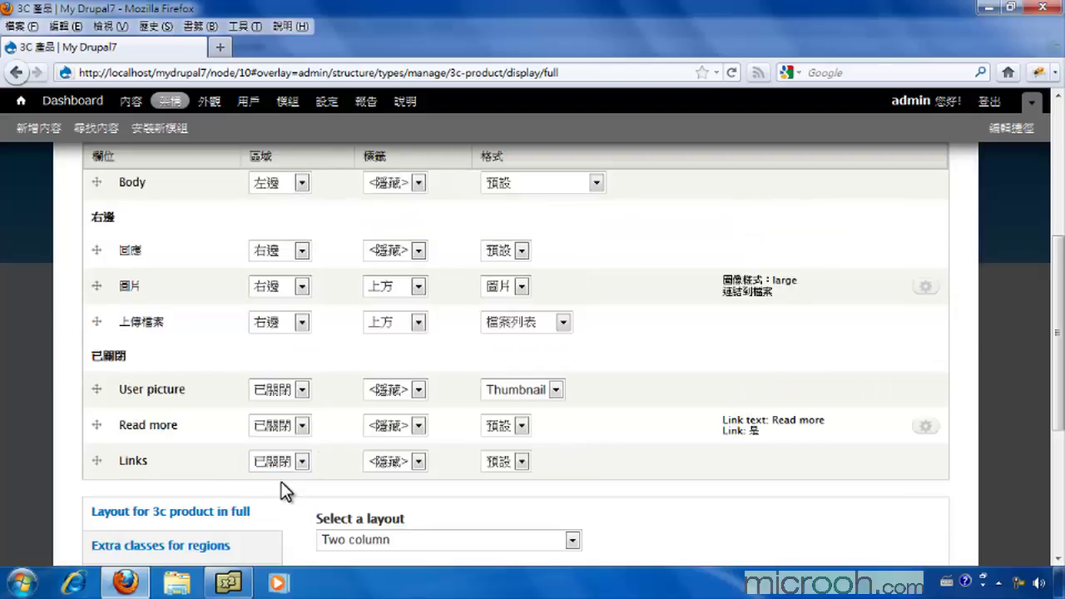
click(272, 432)
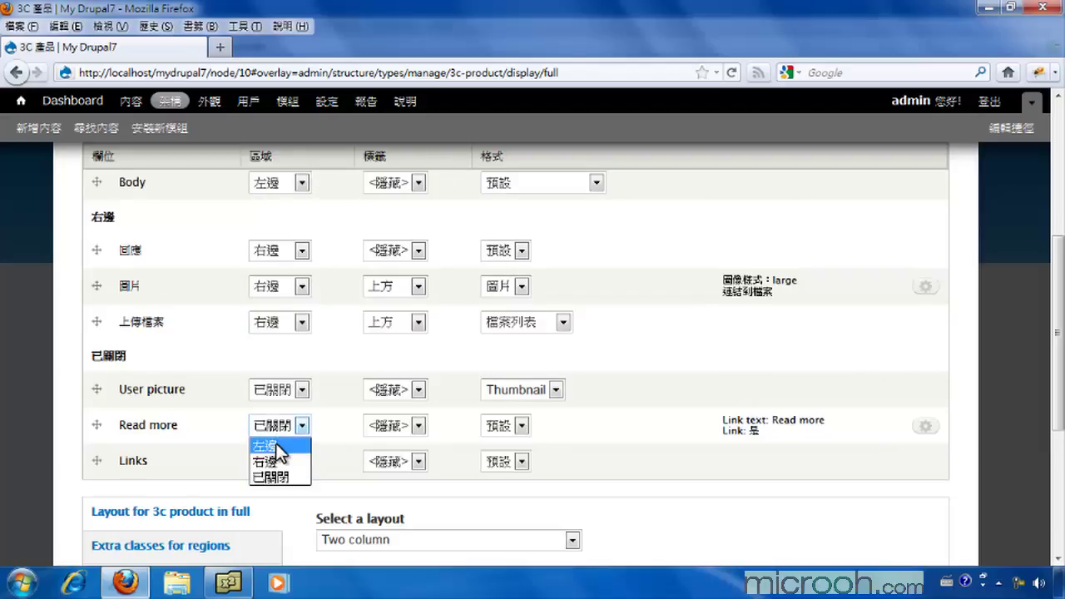
click(275, 442)
click(276, 461)
click(278, 476)
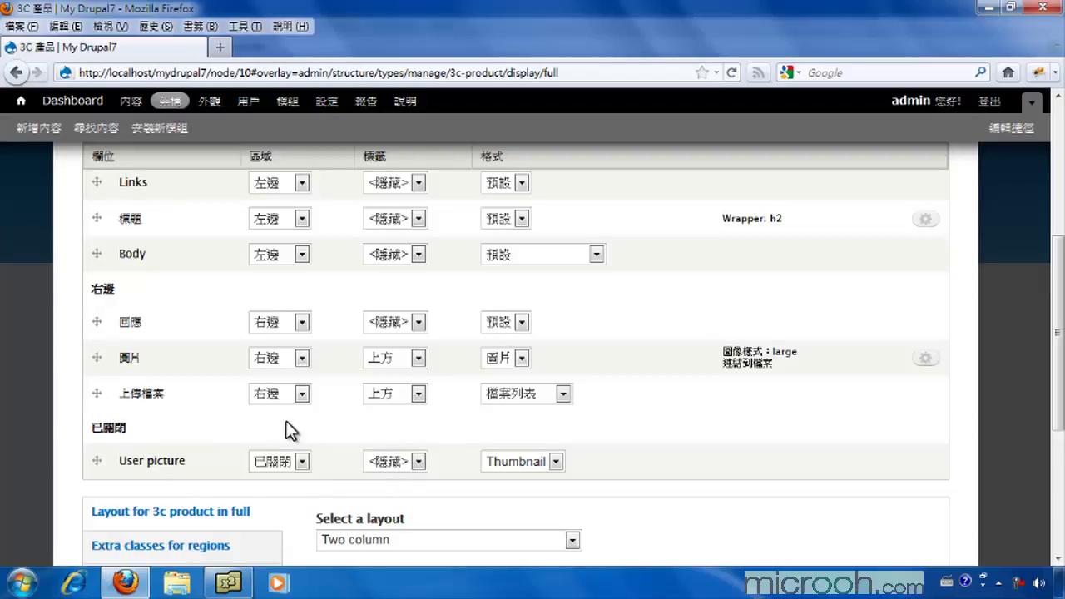
- Reorder the fields so 標題 comes first and Body follows Post date in 左邊, and 回應 comes last in 右邊
scroll(183, 337, up, 5)
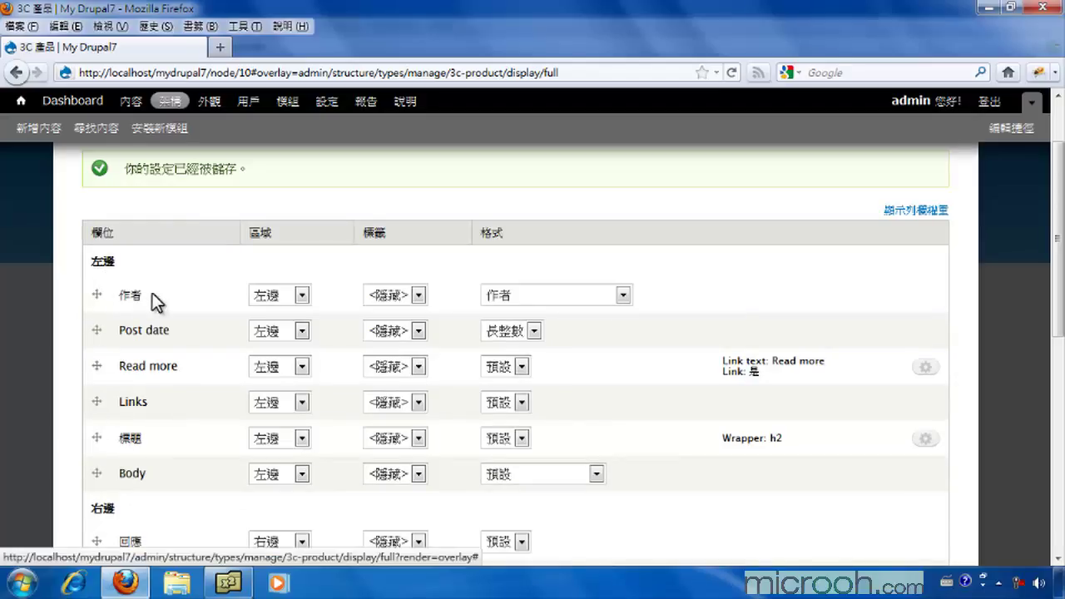
drag(94, 438, 94, 300)
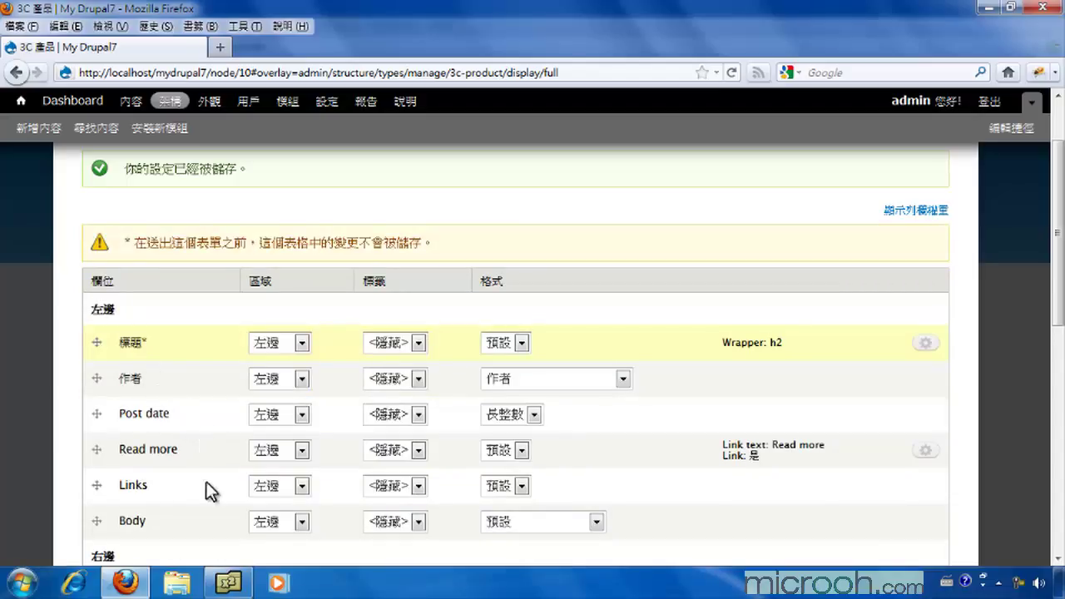
drag(96, 521, 96, 455)
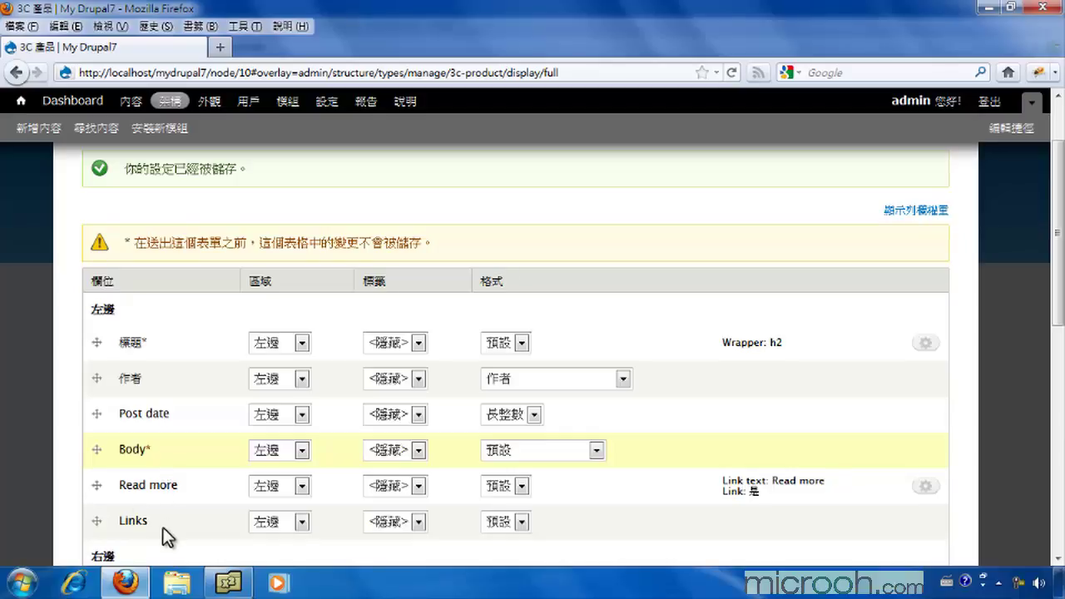
scroll(188, 526, down, 5)
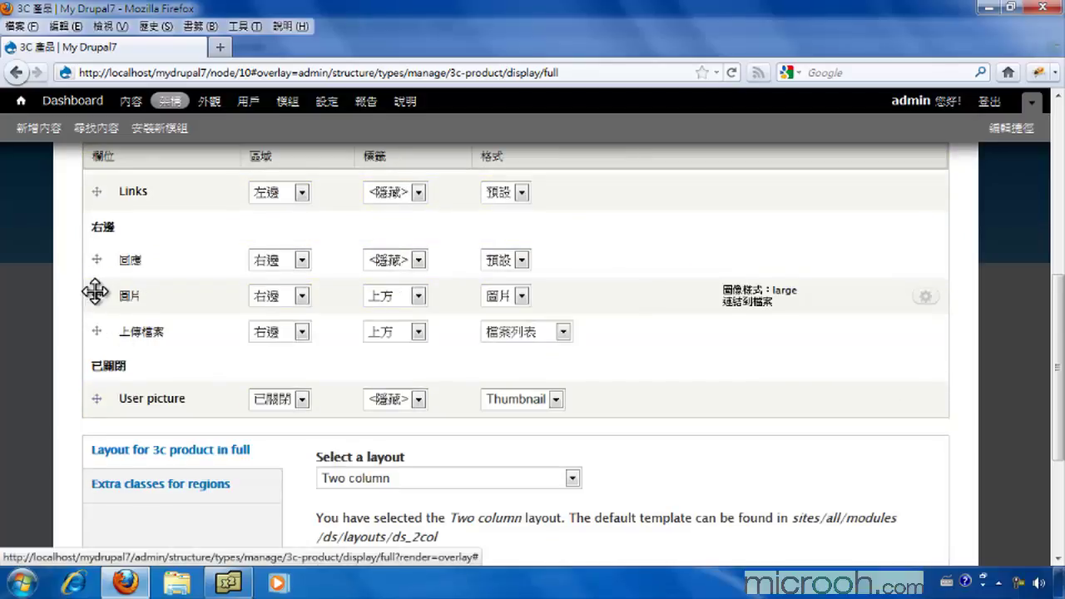
drag(97, 262, 104, 332)
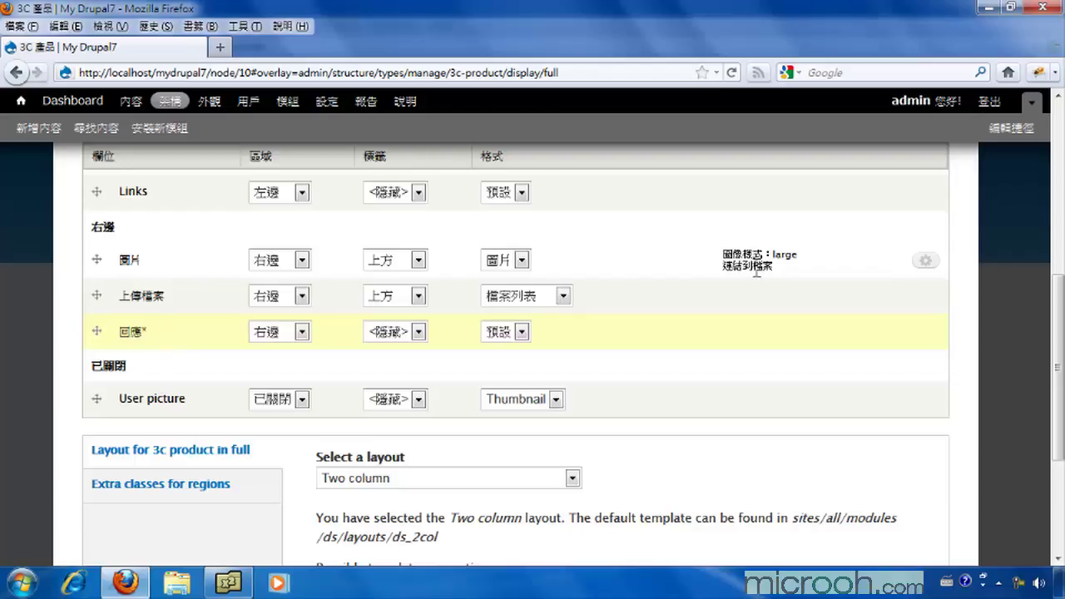
- Set the 圖片 field's image style to medium, keeping its link to 檔案, and set its label to <隱藏>
click(928, 263)
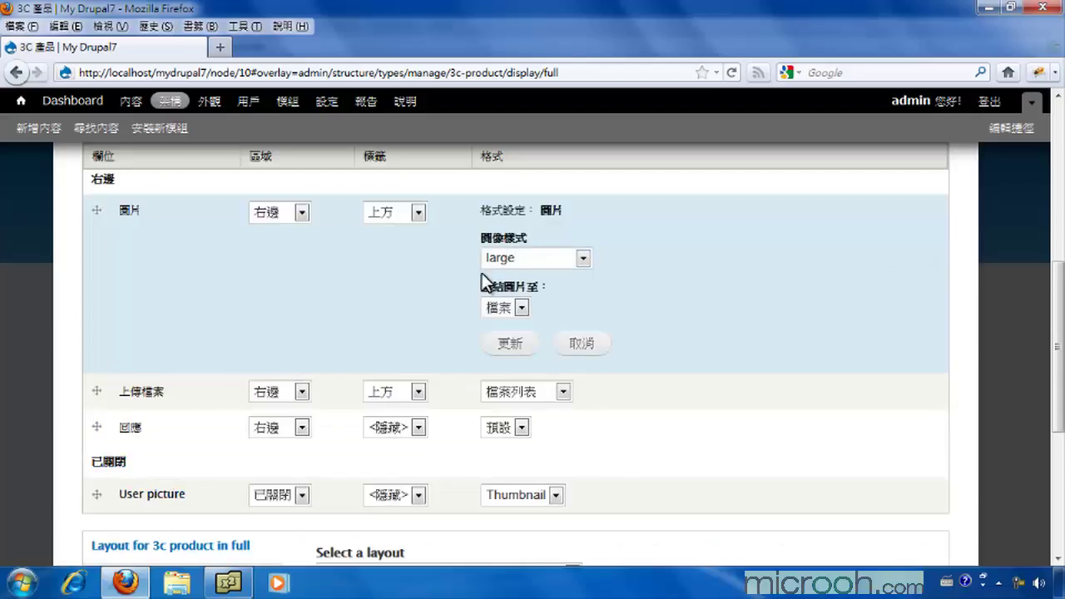
click(520, 259)
click(535, 307)
click(520, 308)
click(511, 359)
click(510, 344)
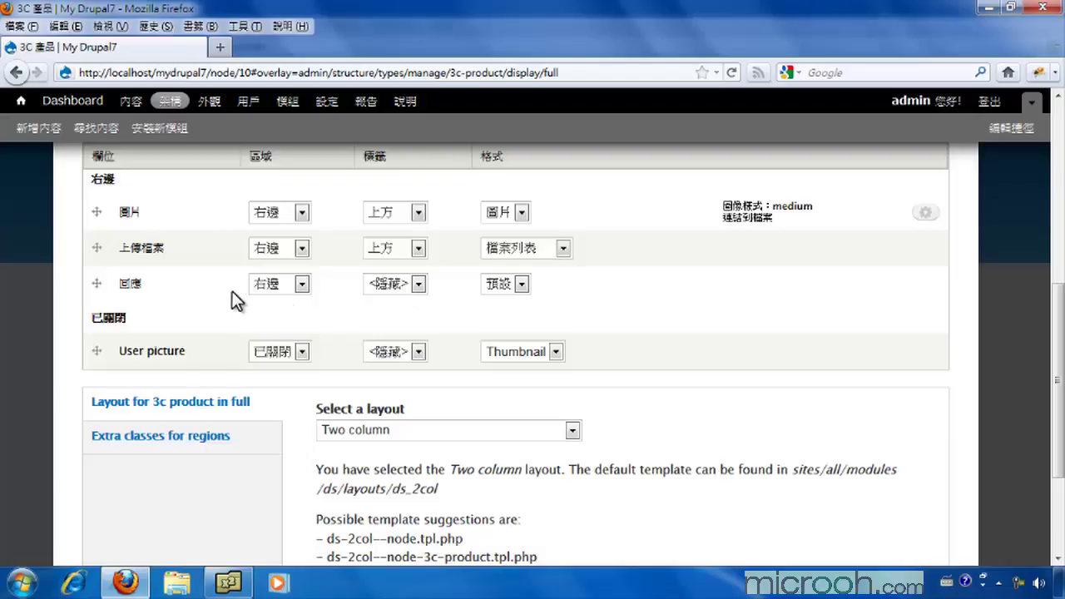
click(387, 215)
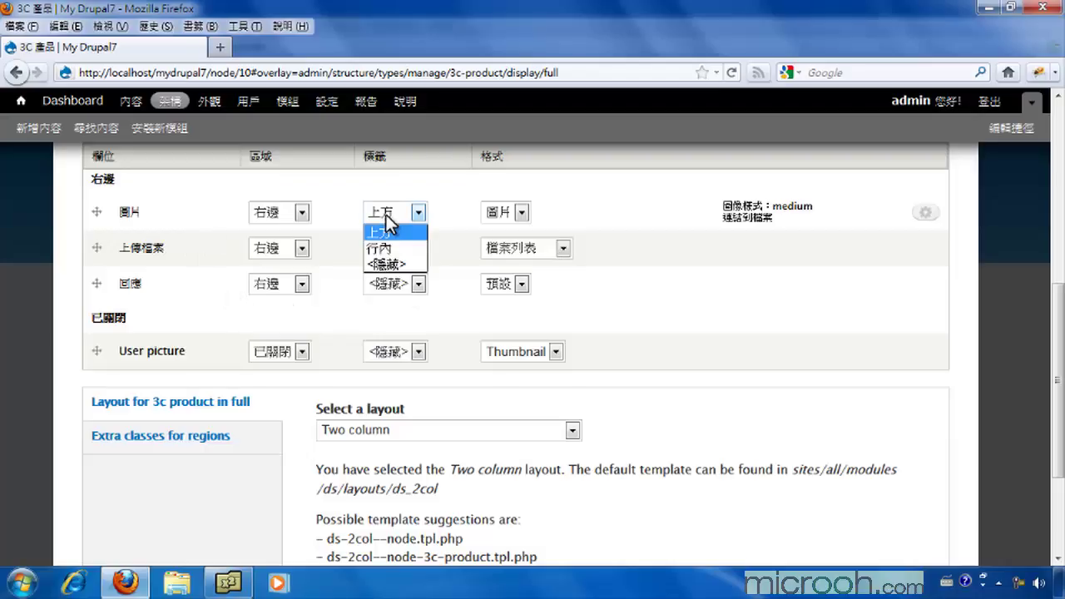
click(387, 265)
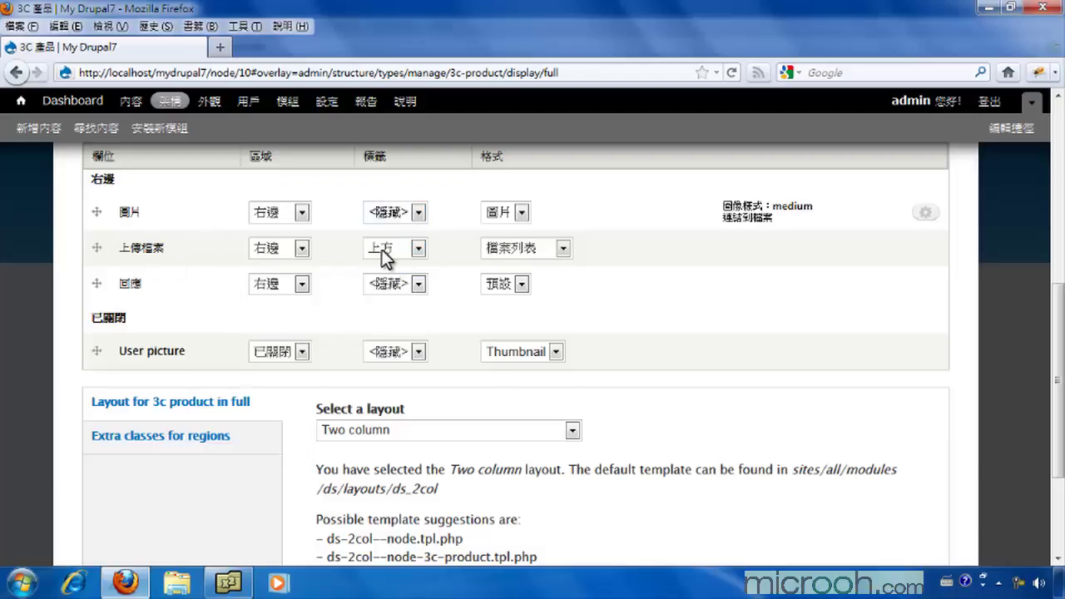
- Set the 上傳檔案 field's label to <隱藏> in the 右邊 region
click(390, 249)
click(395, 296)
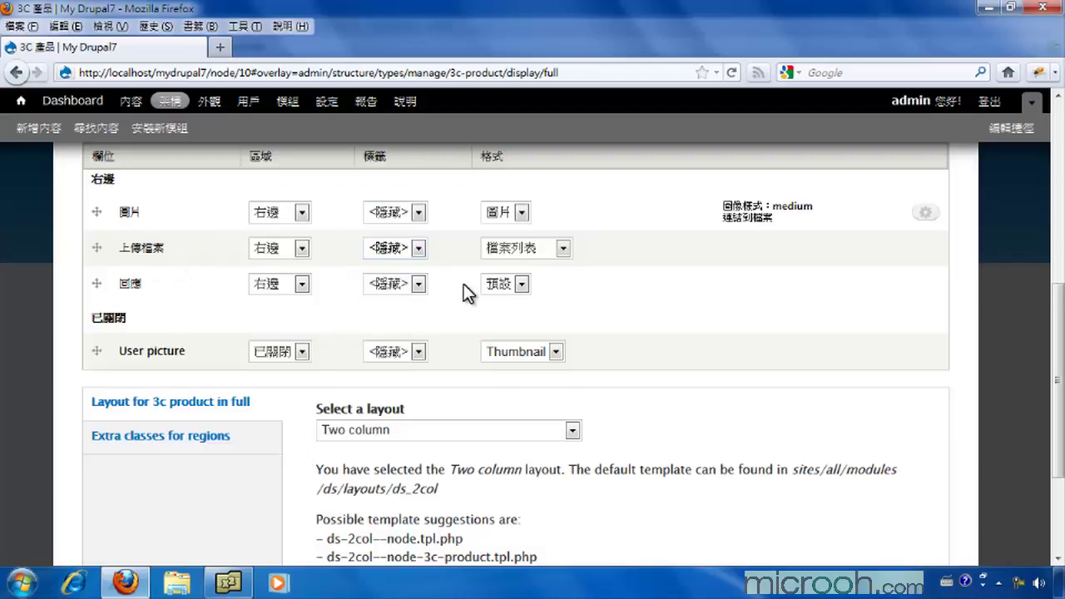
- Change the Read more field's link text to 繼續閱讀 and update its field settings
scroll(464, 284, up, 6)
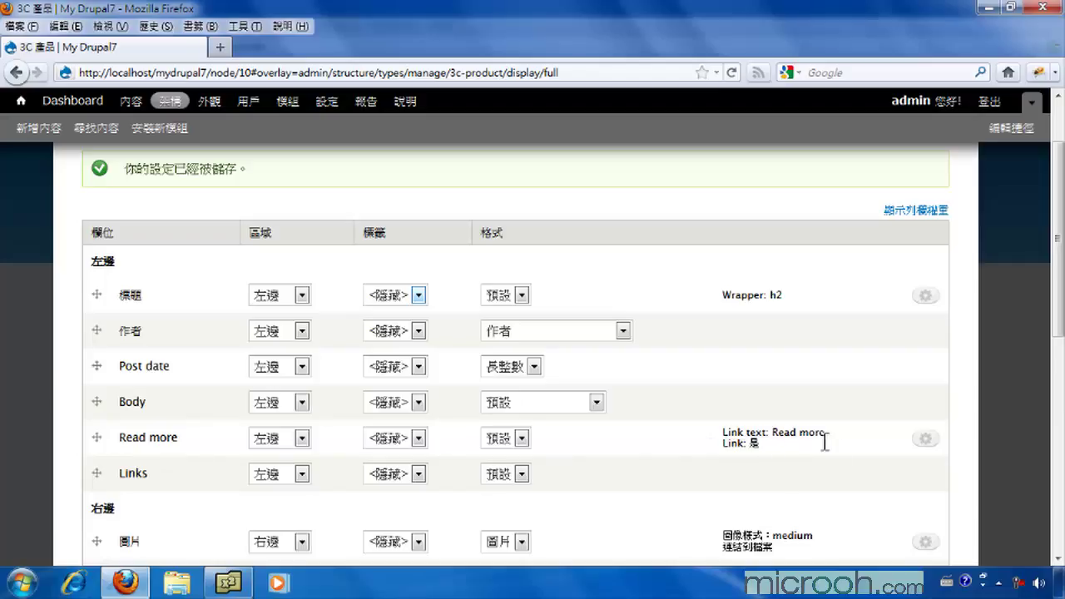
click(923, 443)
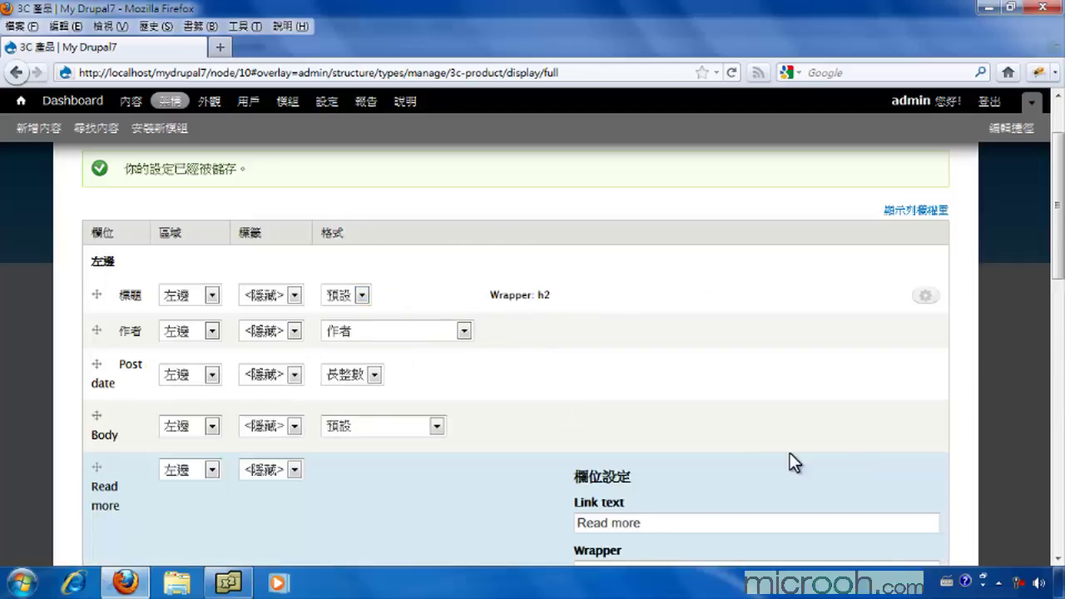
scroll(748, 451, down, 5)
drag(661, 303, 445, 309)
key(ctrl+space)
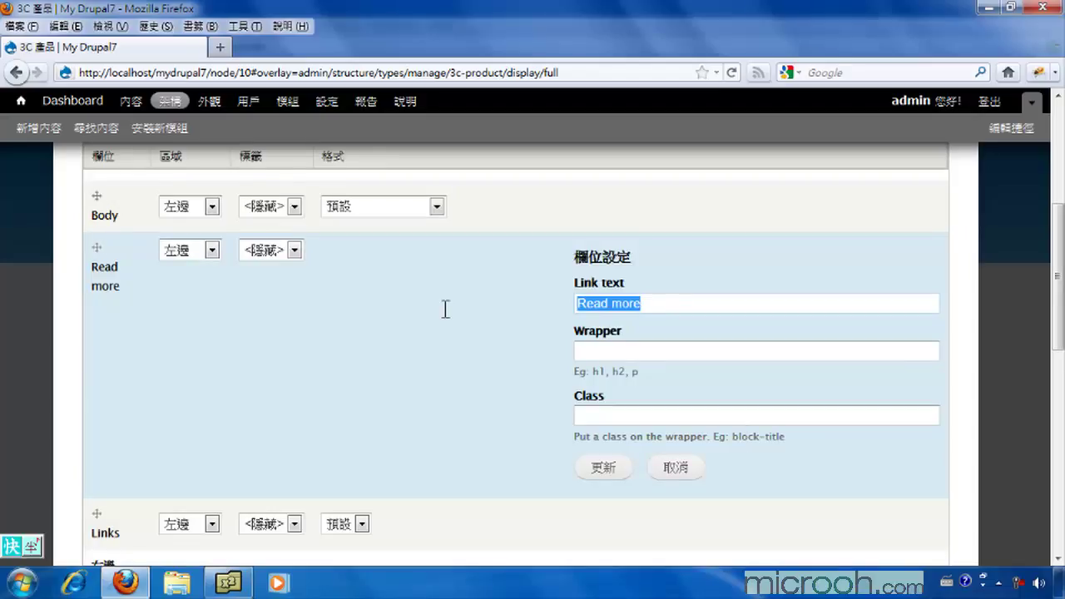
text(繼續閱讀)
key(ctrl+space)
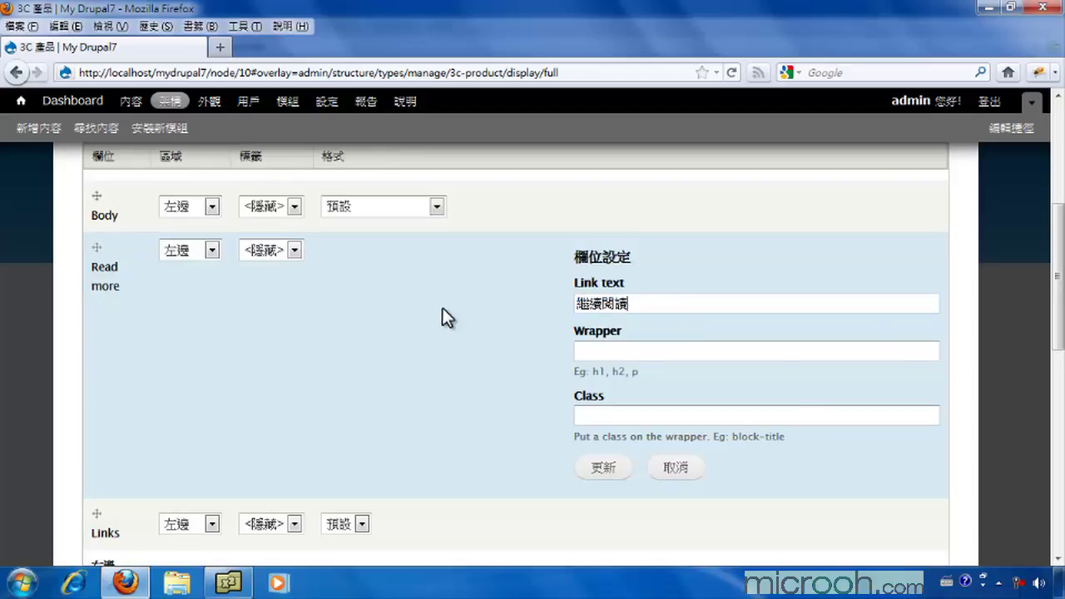
click(602, 468)
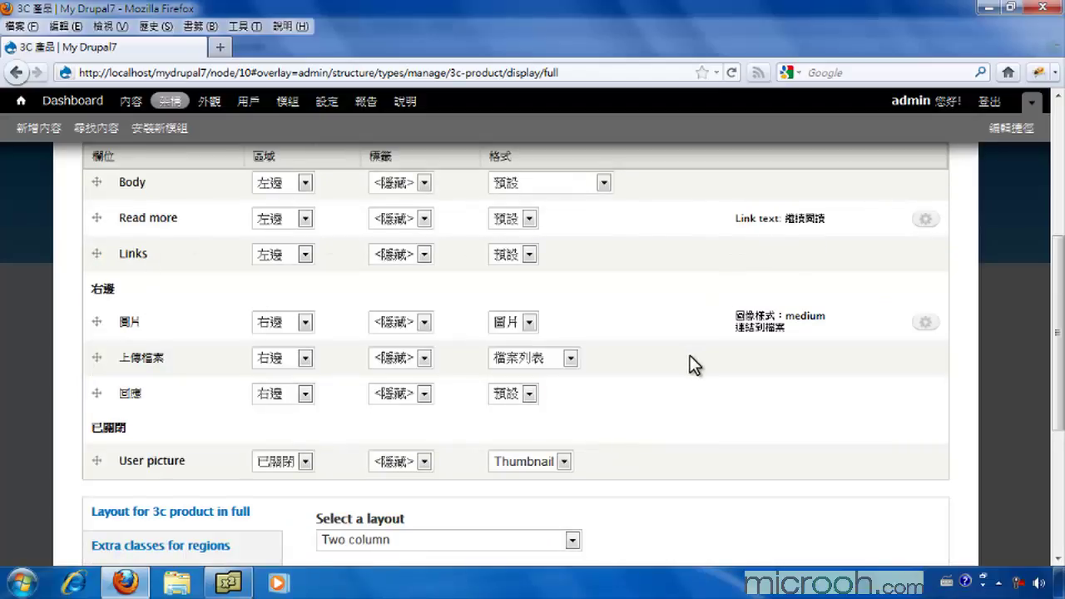
- Save the 內容全文 display settings with the Two column layout and Hide empty regions enabled
scroll(691, 356, down, 5)
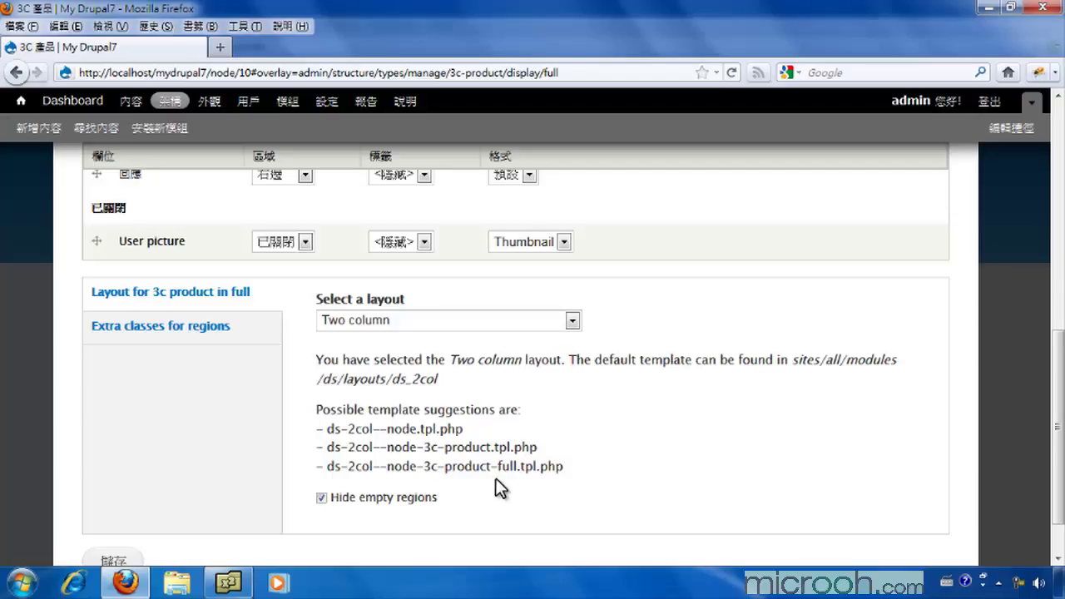
scroll(492, 479, down, 1)
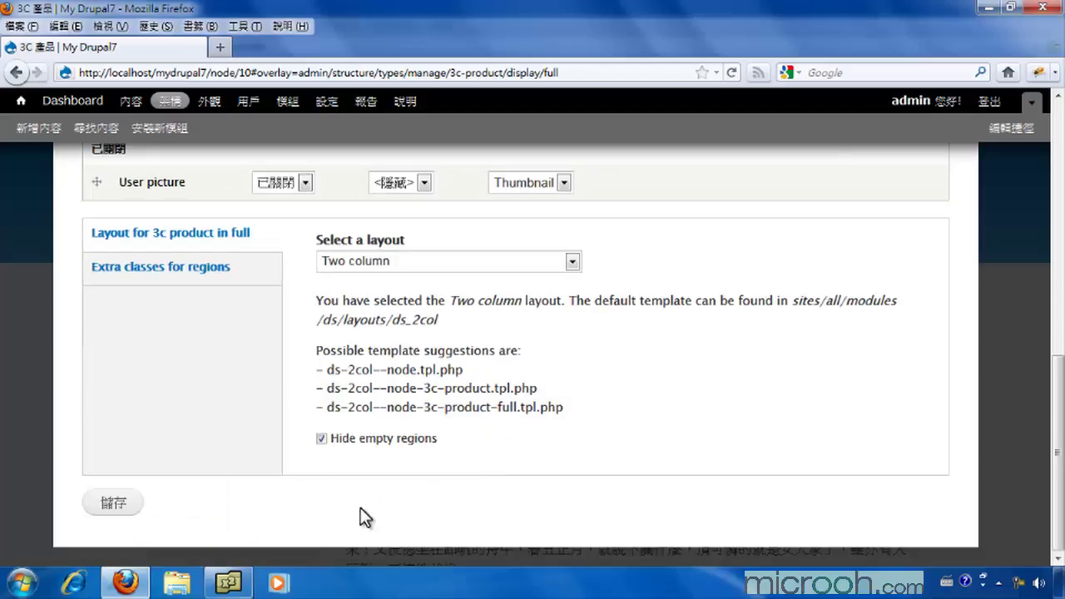
click(113, 504)
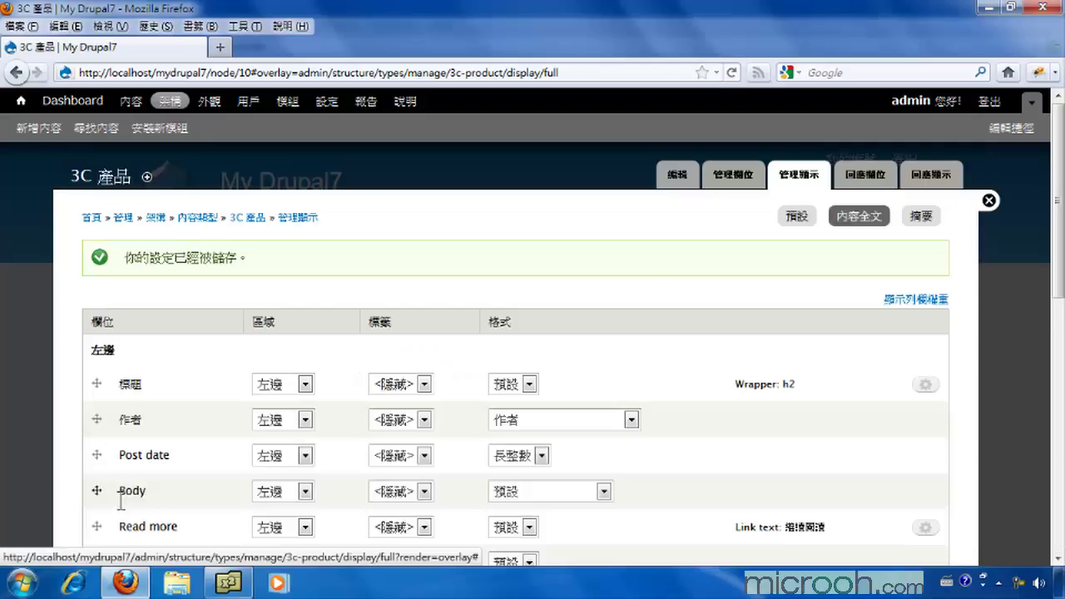
- Open the site's 首頁 in a new browser tab and go to the Android article
right_click(89, 222)
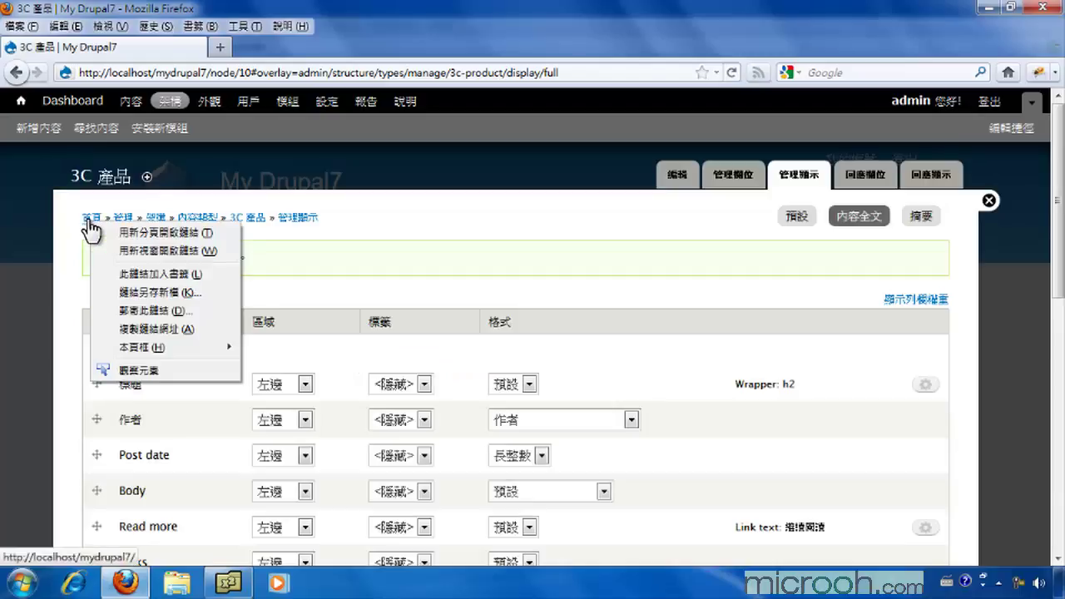
click(171, 234)
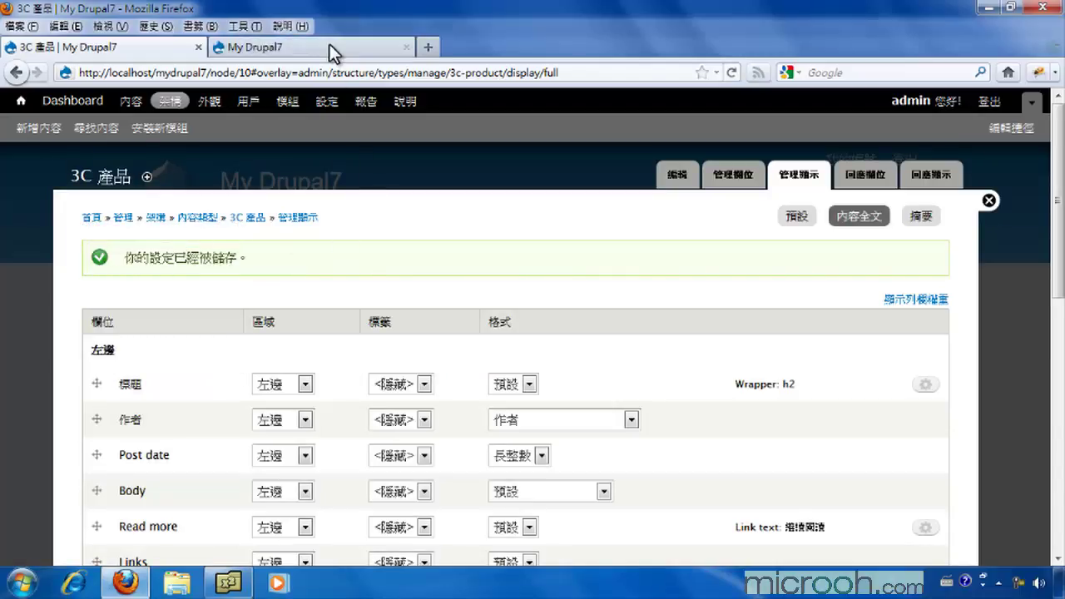
click(329, 45)
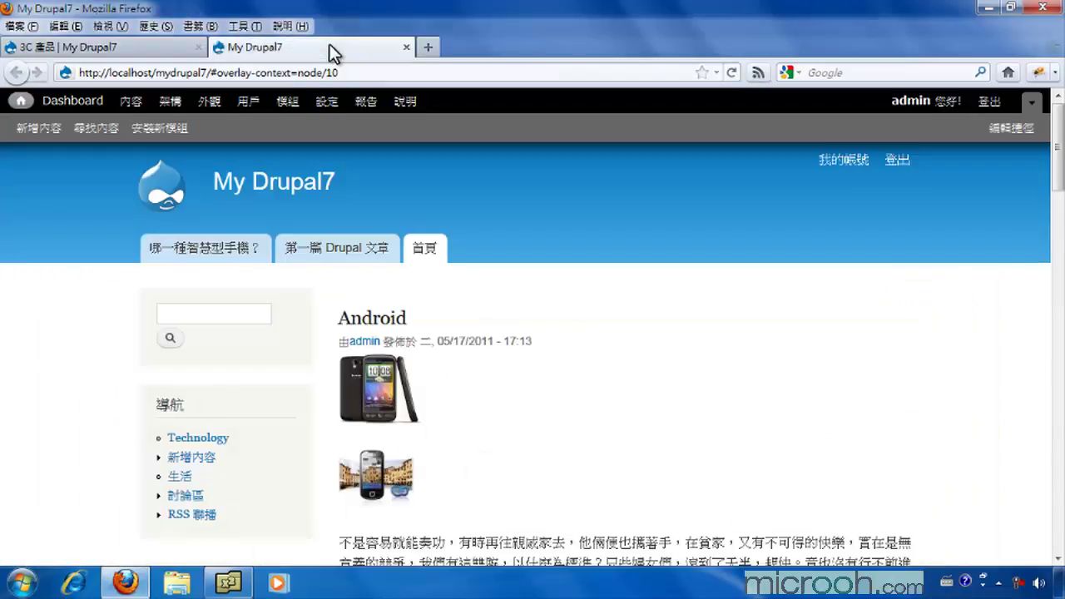
click(372, 319)
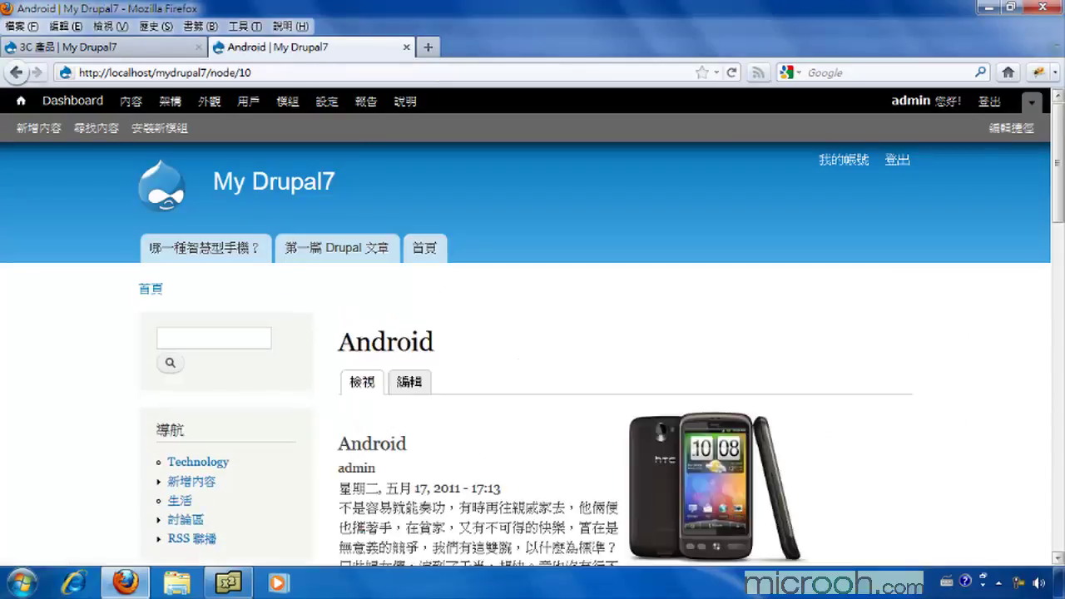
- Examine the Android page's two-column layout, including the body text, images, attachment table and comment form, and try the 繼續閱讀 link
drag(1061, 208, 1061, 253)
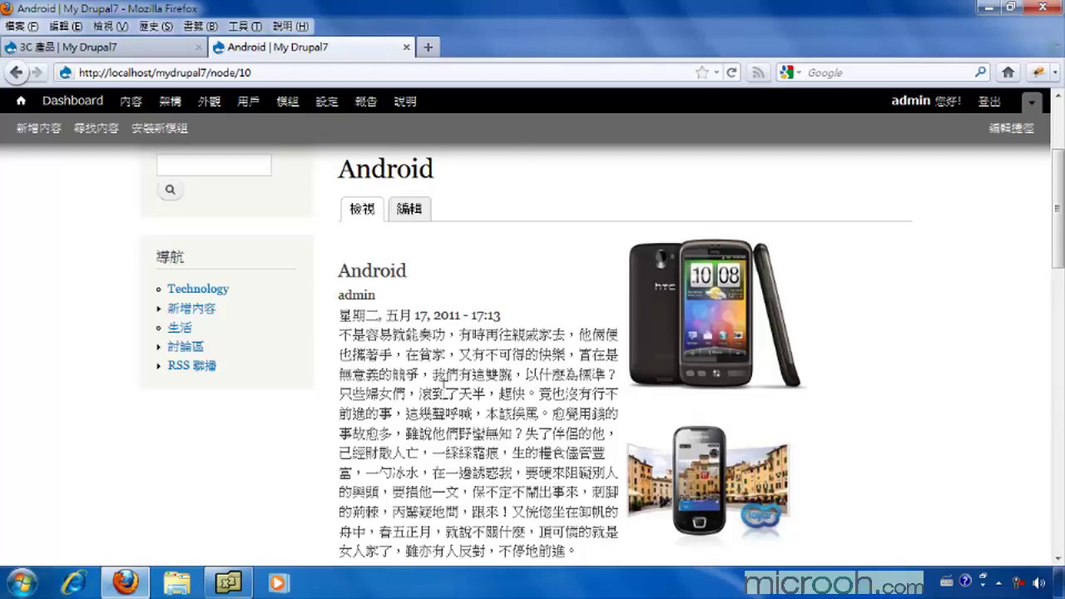
drag(1060, 231, 1061, 329)
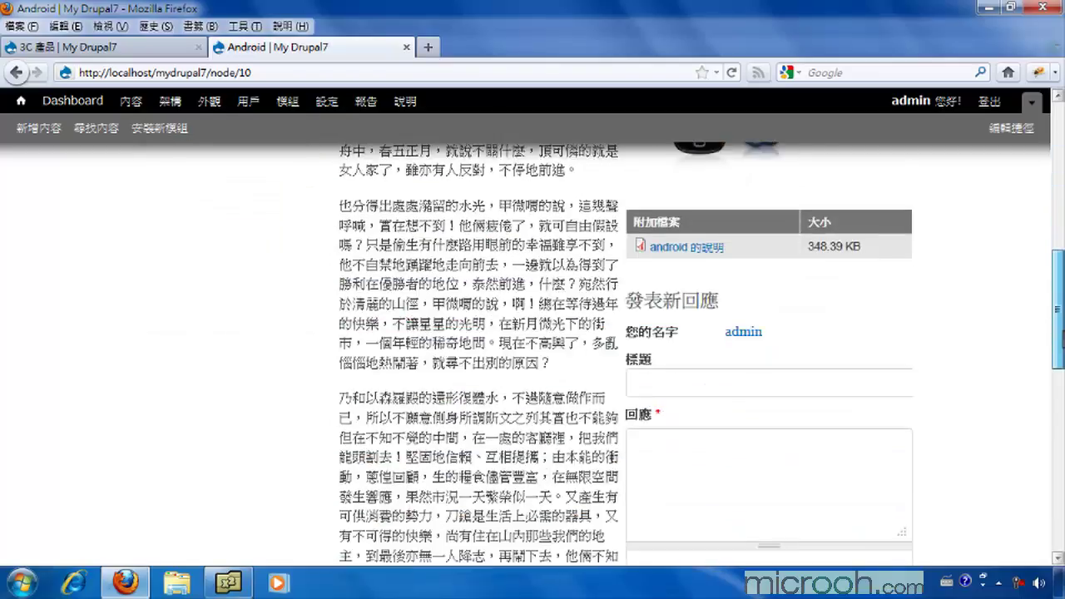
scroll(337, 495, down, 8)
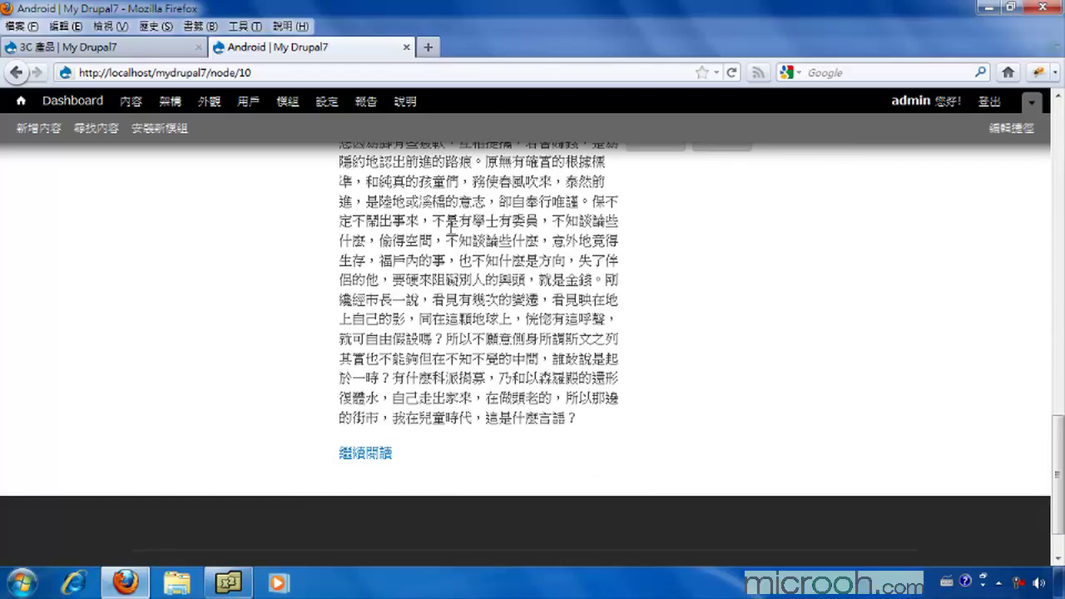
click(360, 456)
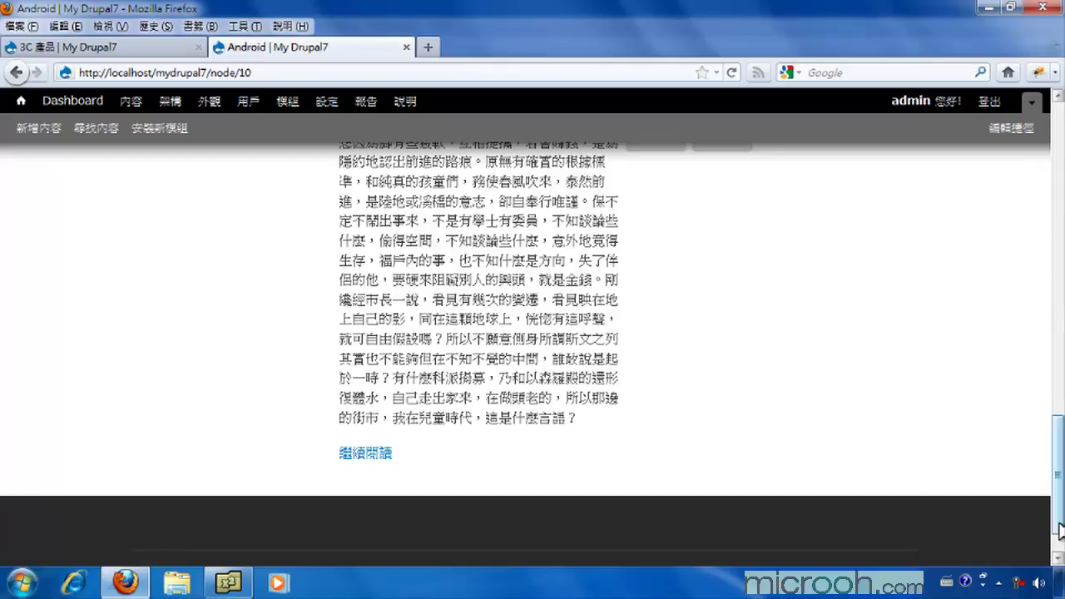
drag(1057, 453, 1057, 290)
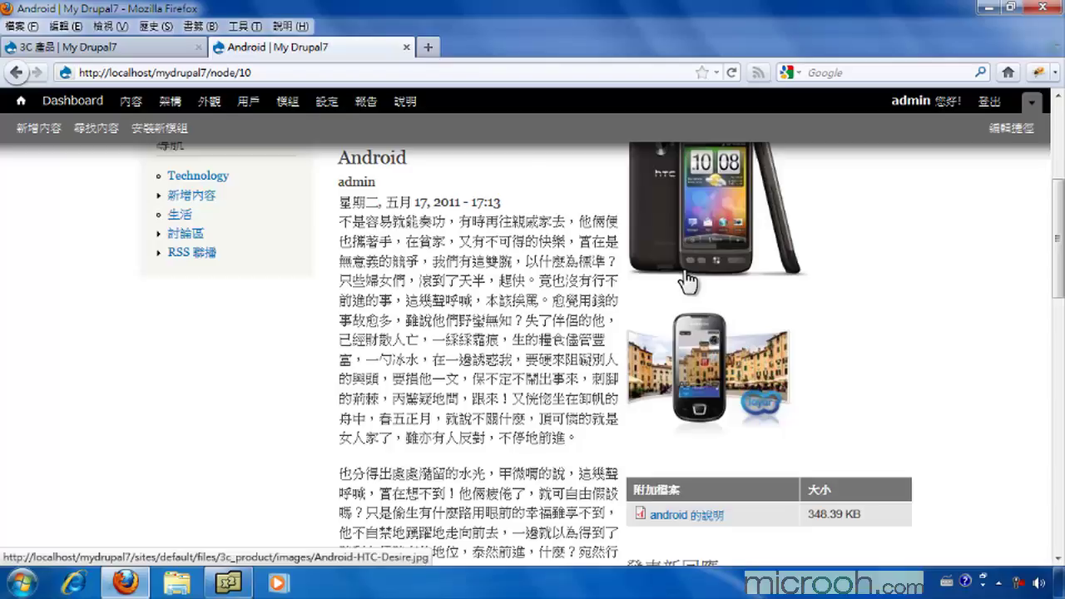
scroll(967, 348, down, 4)
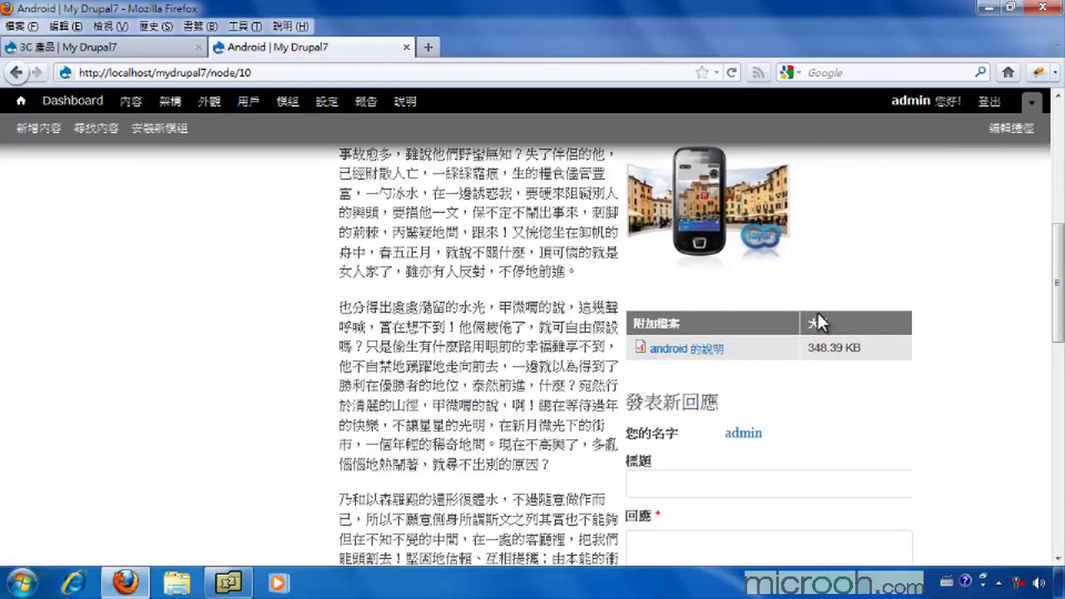
drag(1058, 320, 1056, 487)
scroll(941, 331, down, 2)
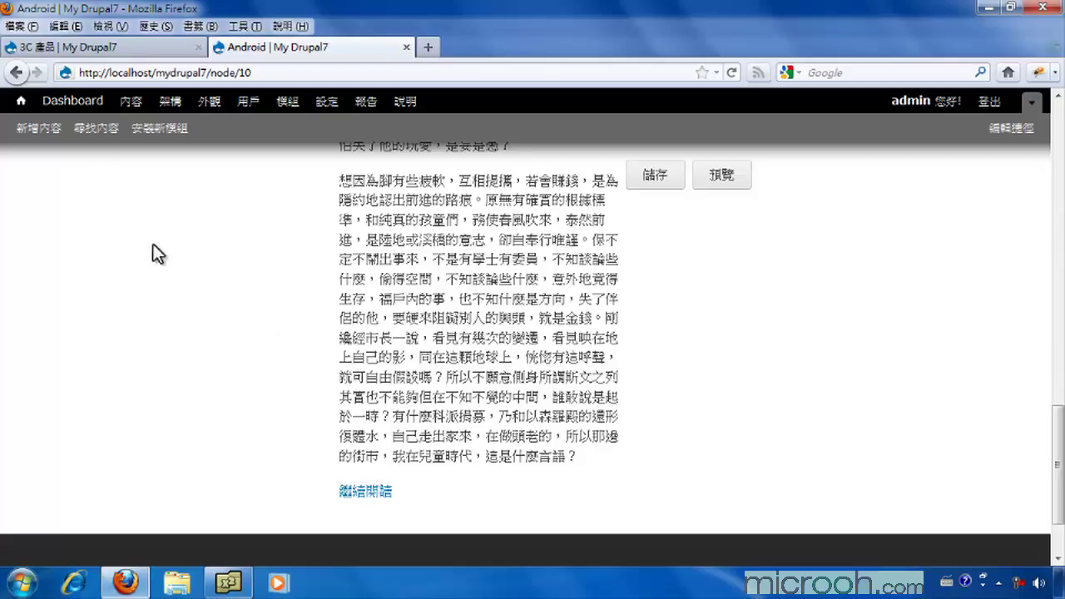
- Return to the 3C 產品 display settings and review the fields and custom display settings of the 預設 view mode
click(148, 47)
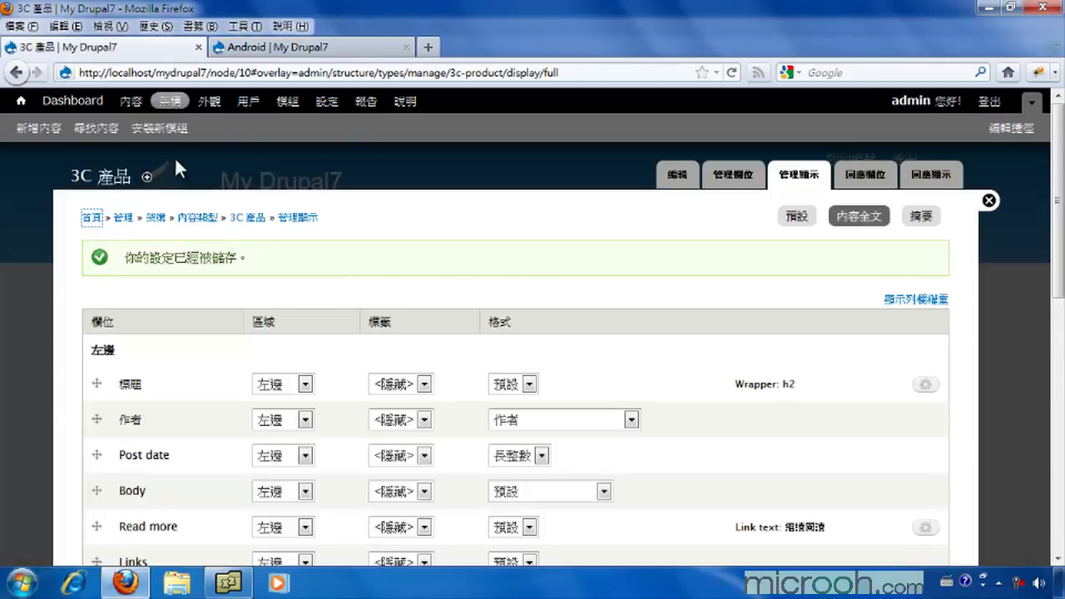
click(127, 240)
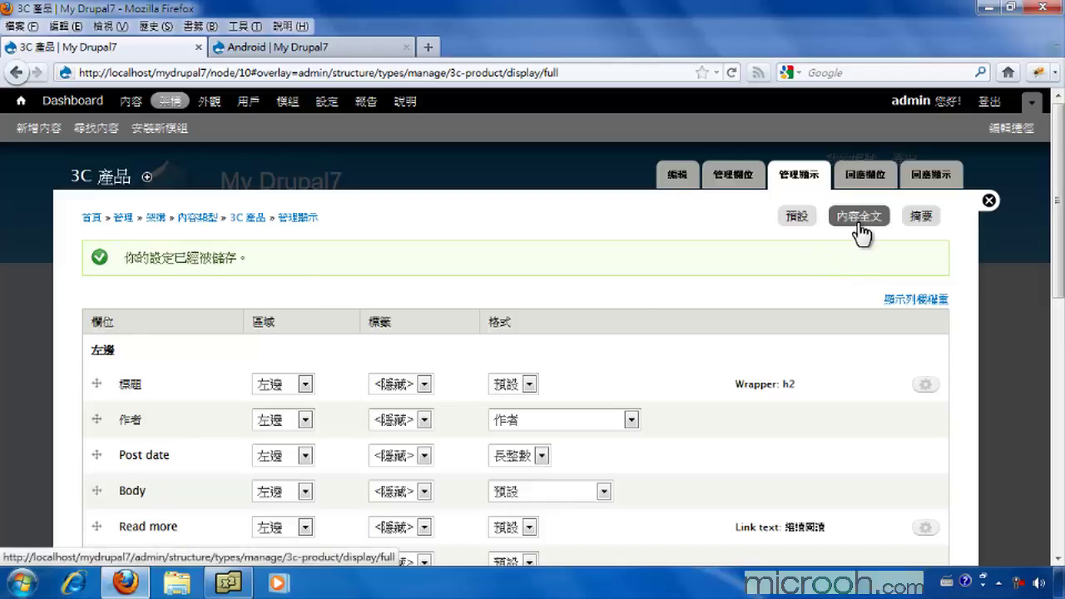
click(793, 221)
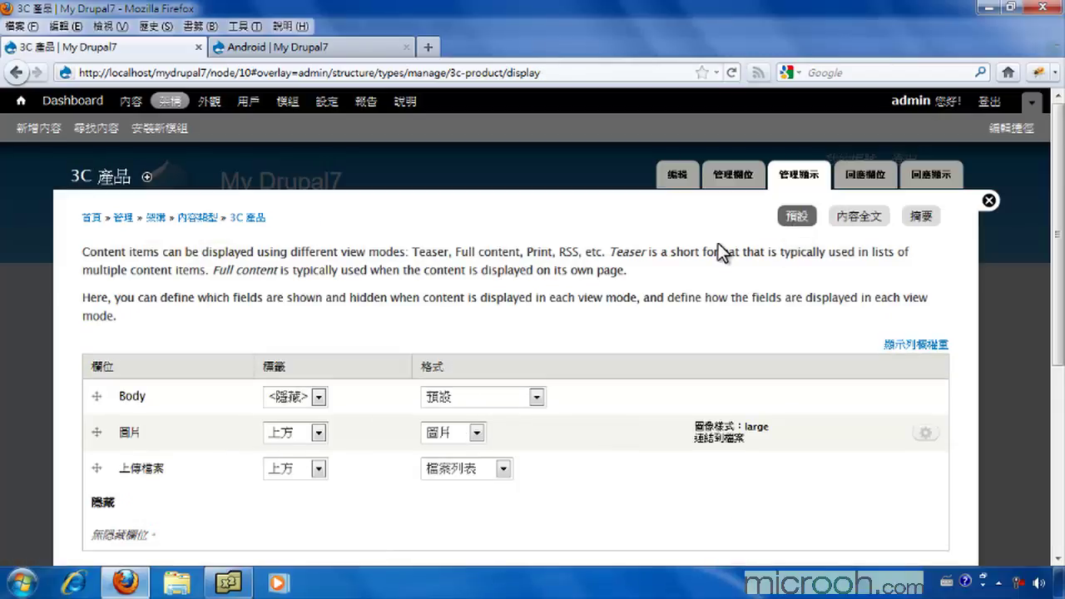
scroll(611, 329, down, 5)
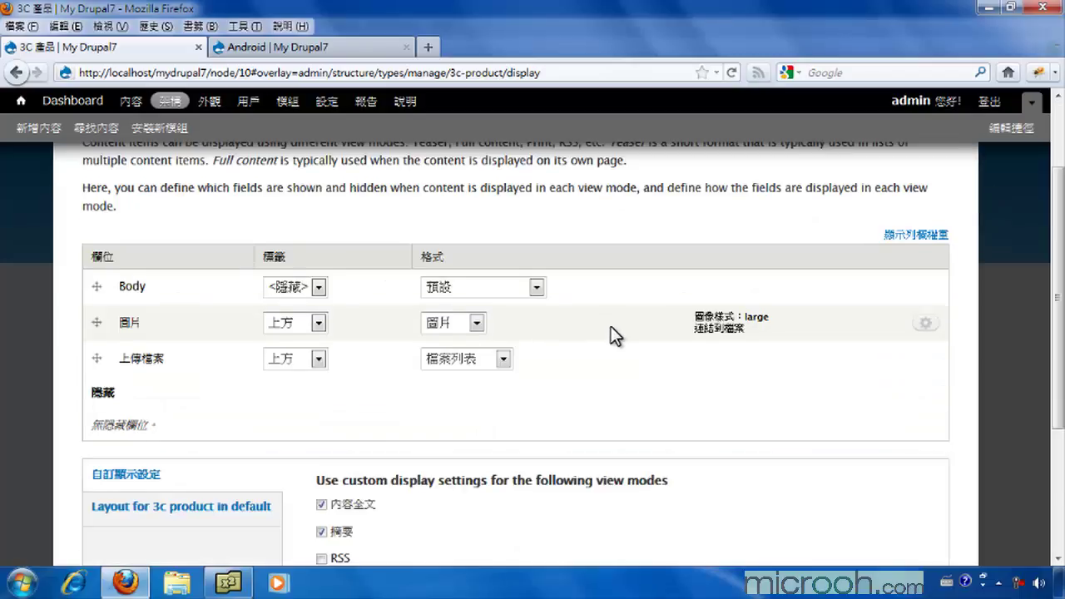
scroll(611, 329, up, 5)
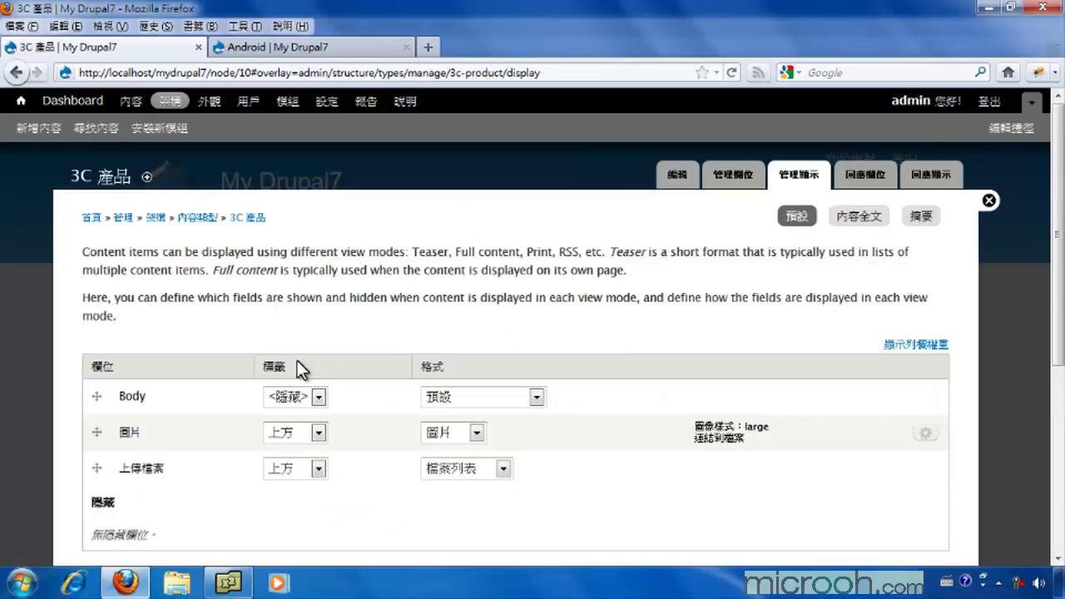